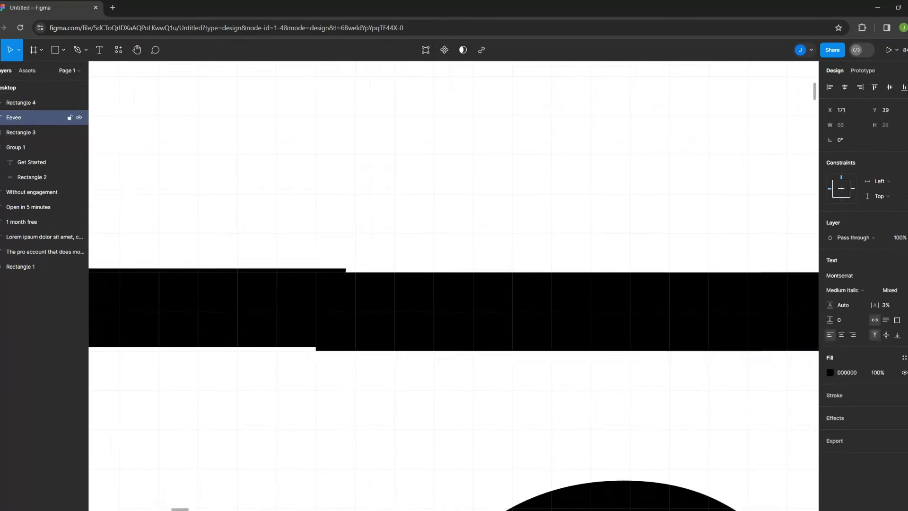
# Group the Eevee wordmark with its thin bar and set the bar's Y to 40.
pyautogui.hotkey('ctrl', 'g')
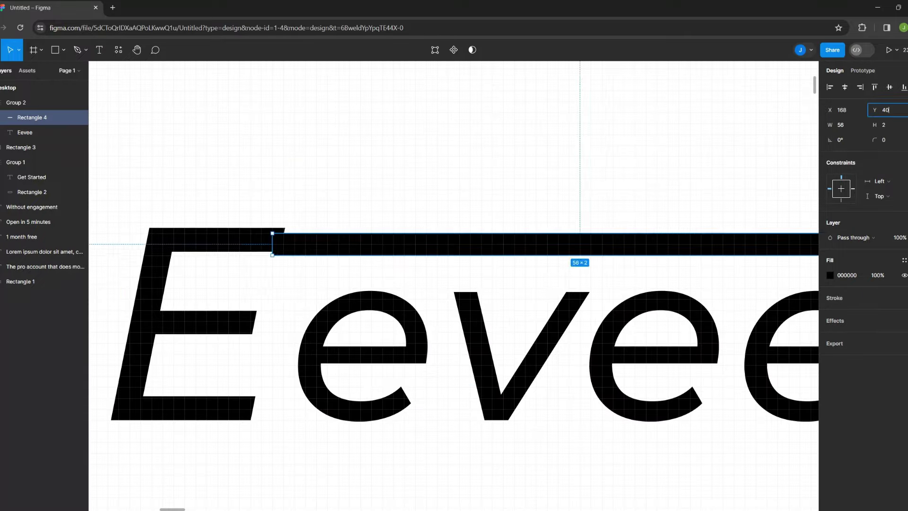
pyautogui.write('4')
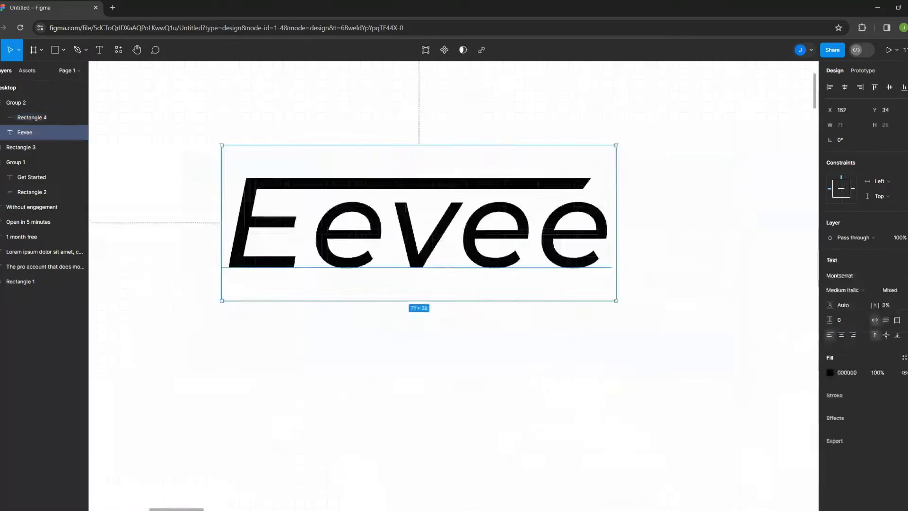
pyautogui.press('Escape')
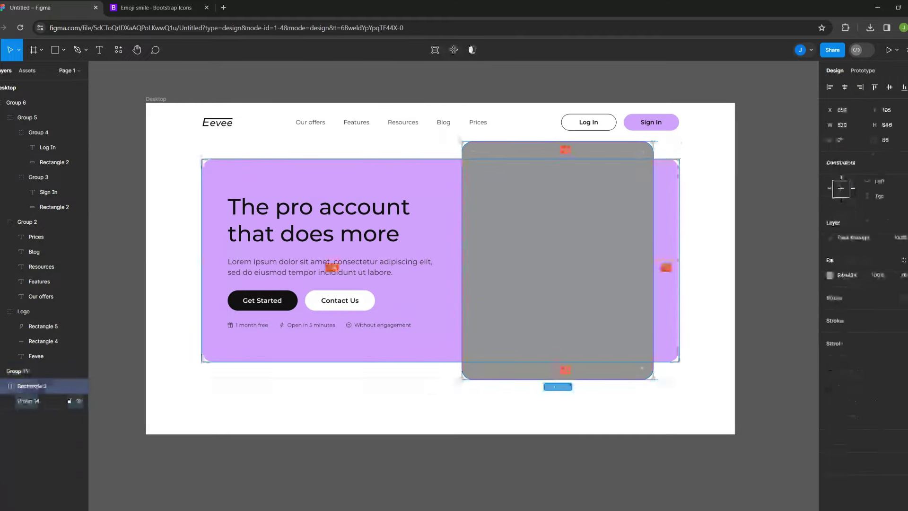
# Check the hero layout against the column grid, then hide the grid again.
pyautogui.press('Escape')
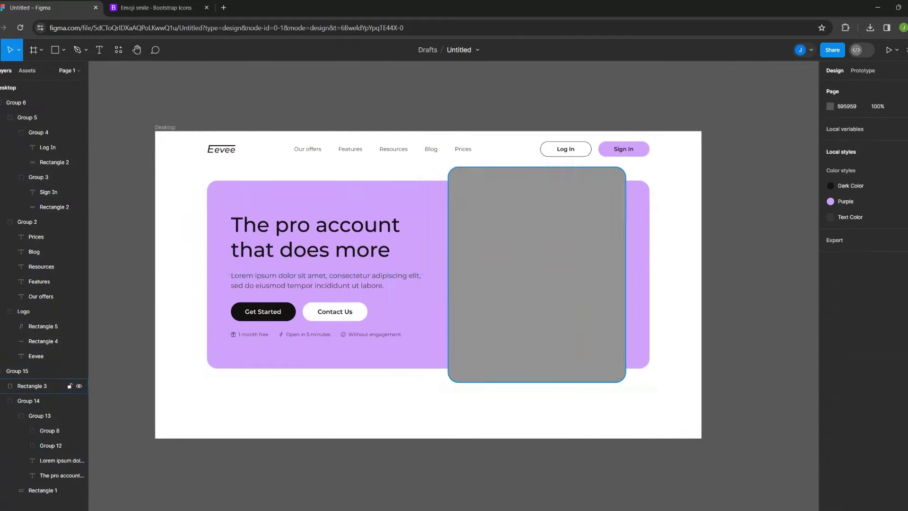
pyautogui.hotkey('shift', 'g')
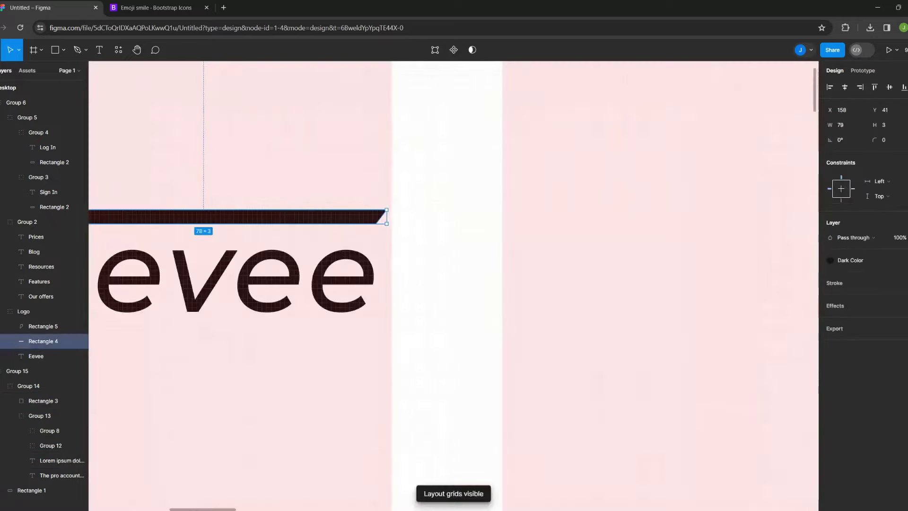
pyautogui.hotkey('shift', 'g')
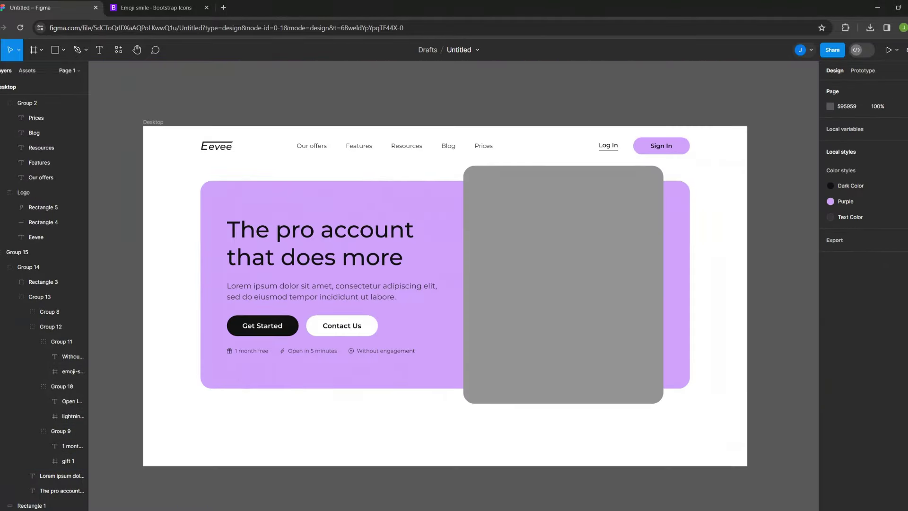
# Search Unsplash for 'working on laptop' and place the bearded man photo on the hero image.
pyautogui.write('working on laptop')
pyautogui.press('Return')
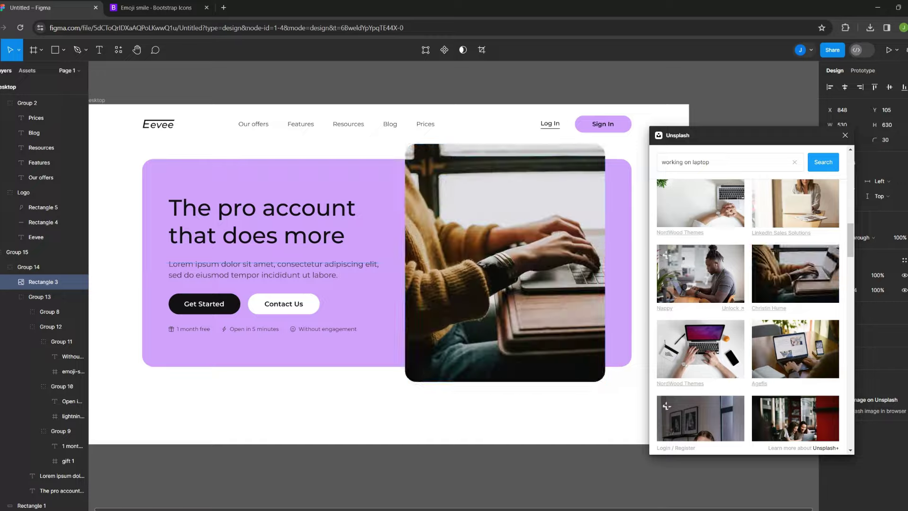
pyautogui.scroll(-5, 747, 307)
pyautogui.scroll(-3, 747, 309)
pyautogui.scroll(-3, 747, 310)
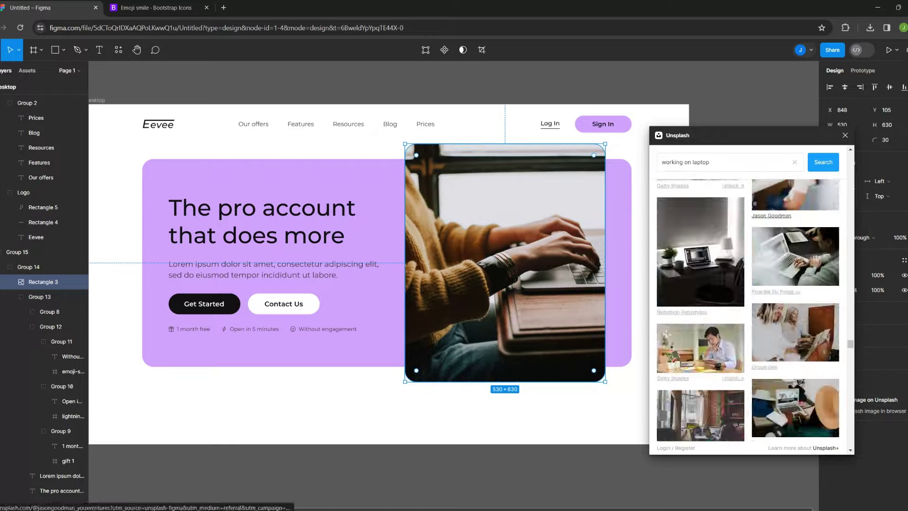
pyautogui.scroll(-3, 747, 310)
pyautogui.scroll(-3, 747, 310)
pyautogui.moveTo(699, 307); pyautogui.dragTo(505, 263)
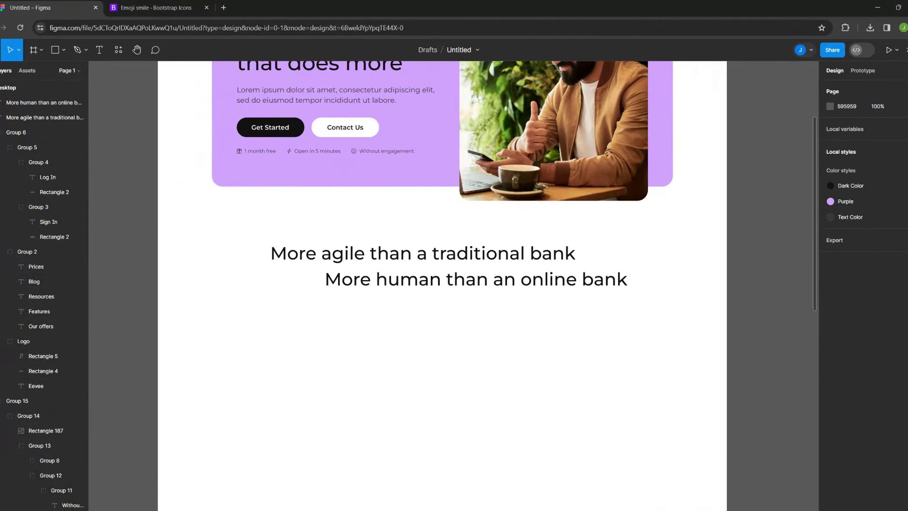
# Duplicate the headline into a second line and enlarge the subtitle font to 25.
pyautogui.moveTo(476, 279); pyautogui.dragTo(476, 315)
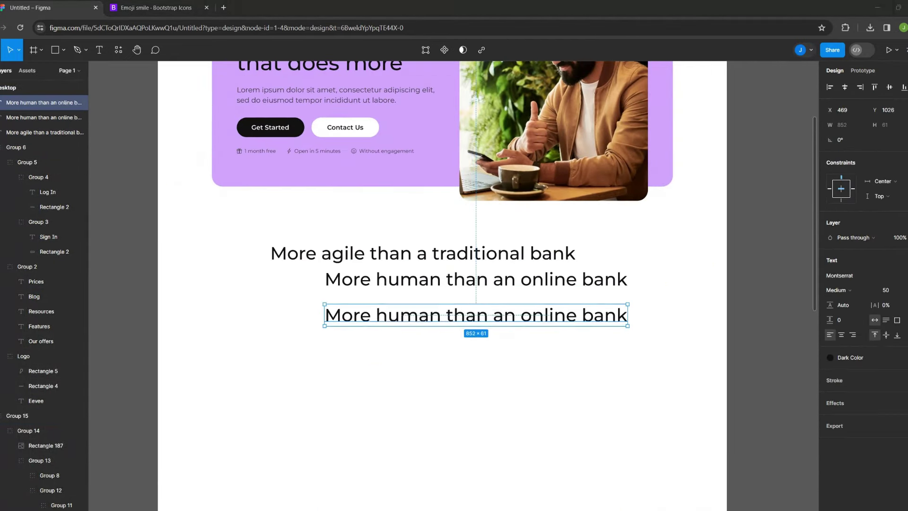
pyautogui.press('Escape')
pyautogui.press('Escape')
pyautogui.scroll(-2, 400, 424)
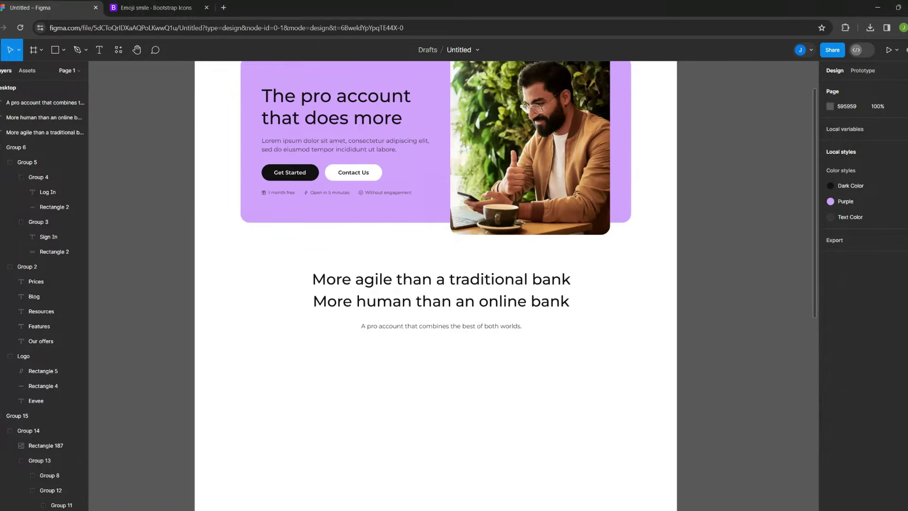
pyautogui.hotkey('ctrl', 'shift', '.')
pyautogui.hotkey('ctrl', 'shift', '.')
pyautogui.hotkey('ctrl', 'shift', '.')
pyautogui.scroll(2, 439, 284)
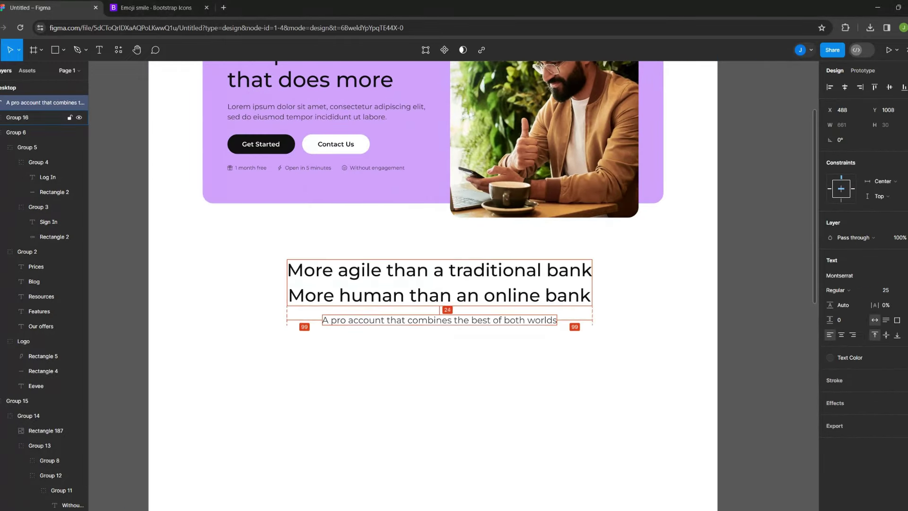
pyautogui.press('Escape')
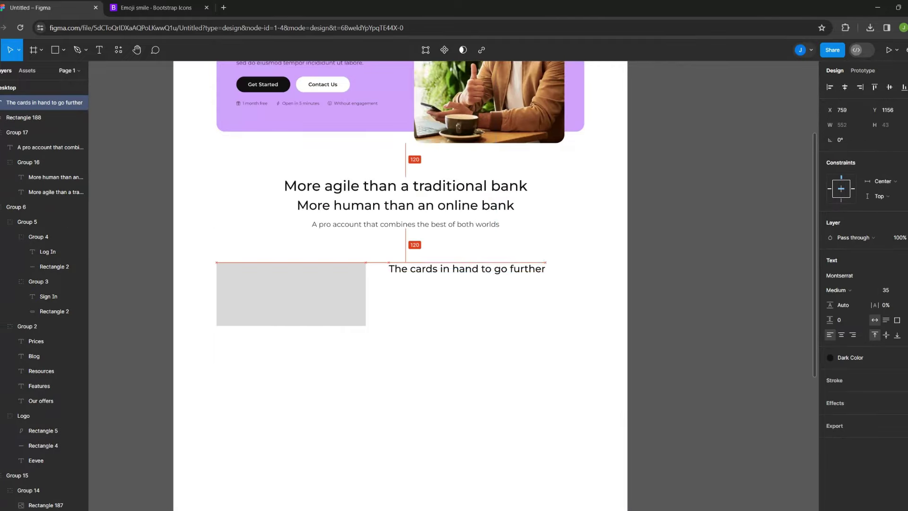
# Paste a text copy for the cards heading and a copy of the Get Started button.
pyautogui.hotkey('ctrl', 'v')
pyautogui.scroll(-1, 492, 326)
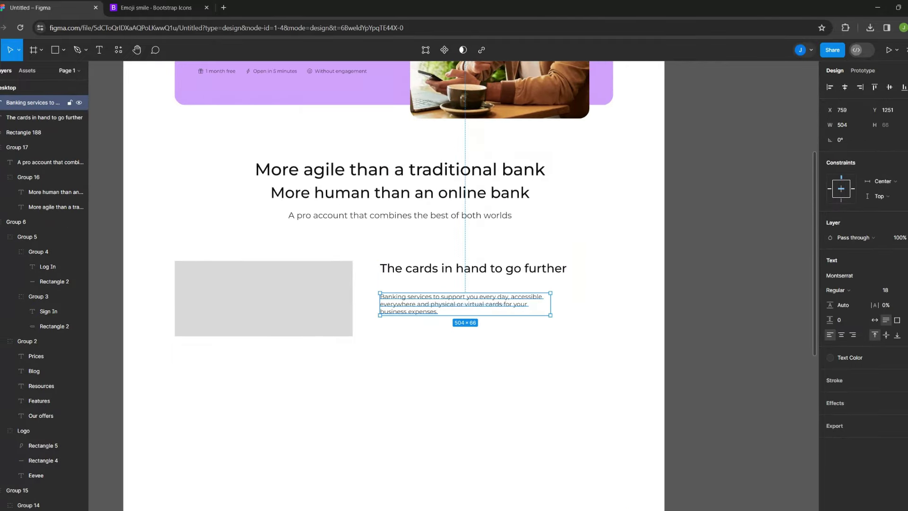
pyautogui.scroll(5, 454, 284)
pyautogui.hotkey('ctrl', 'v')
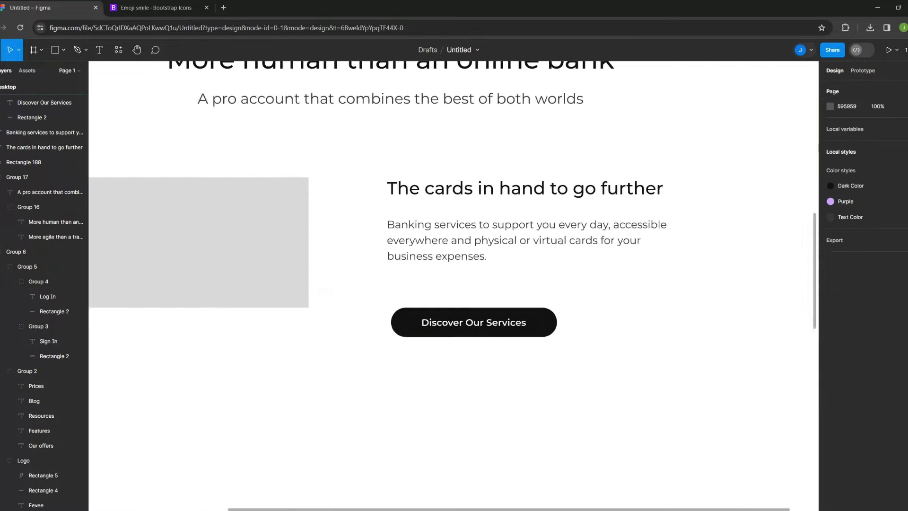
# Toggle the layout grid while finishing the rounded image placeholder.
pyautogui.hotkey('ctrl', 'shift', '4')
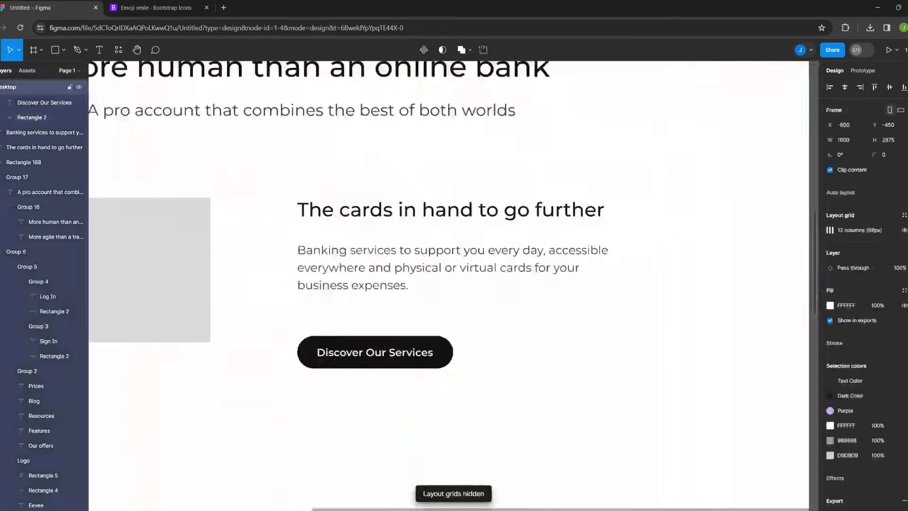
pyautogui.hotkey('ctrl', 'shift', '4')
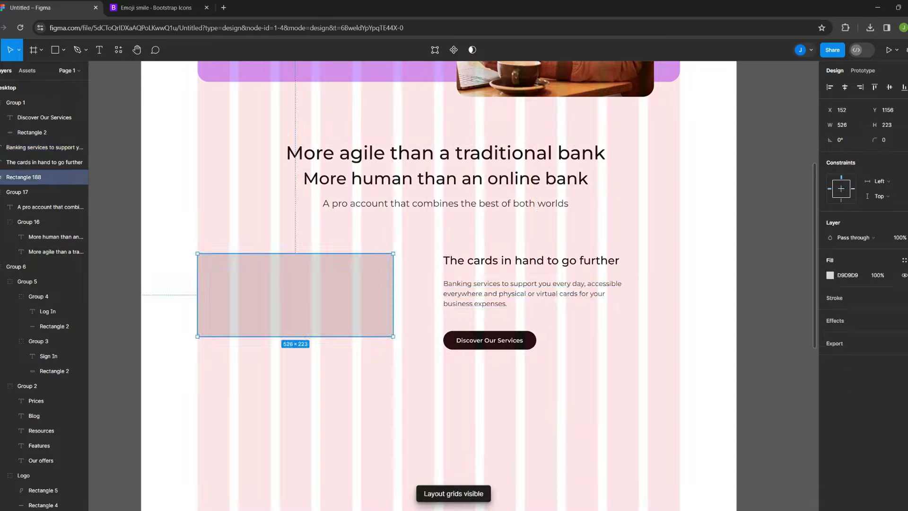
pyautogui.hotkey('ctrl', 'z')
pyautogui.press('Return')
pyautogui.hotkey('ctrl', 'shift', '4')
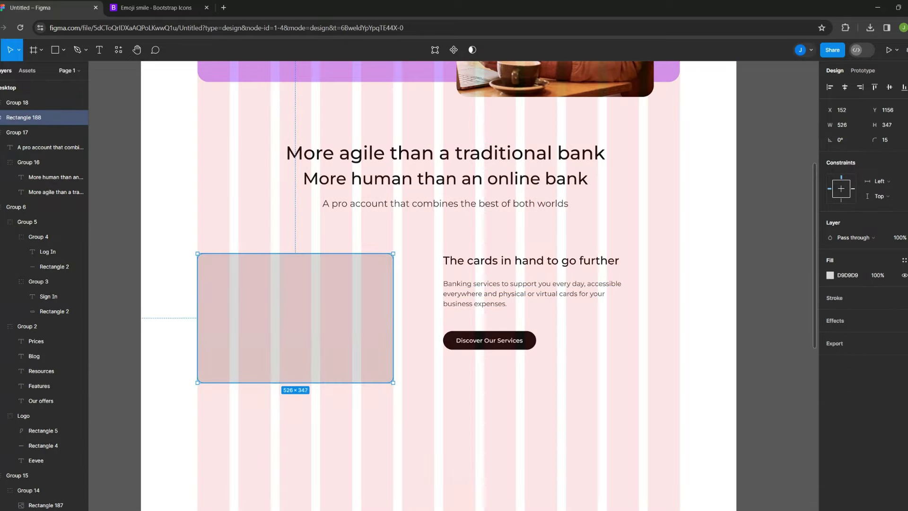
pyautogui.hotkey('ctrl', 'shift', '4')
pyautogui.press('Escape')
pyautogui.hotkey('ctrl', 'shift', '4')
pyautogui.hotkey('ctrl', 'shift', '4')
pyautogui.hotkey('ctrl', 'shift', '4')
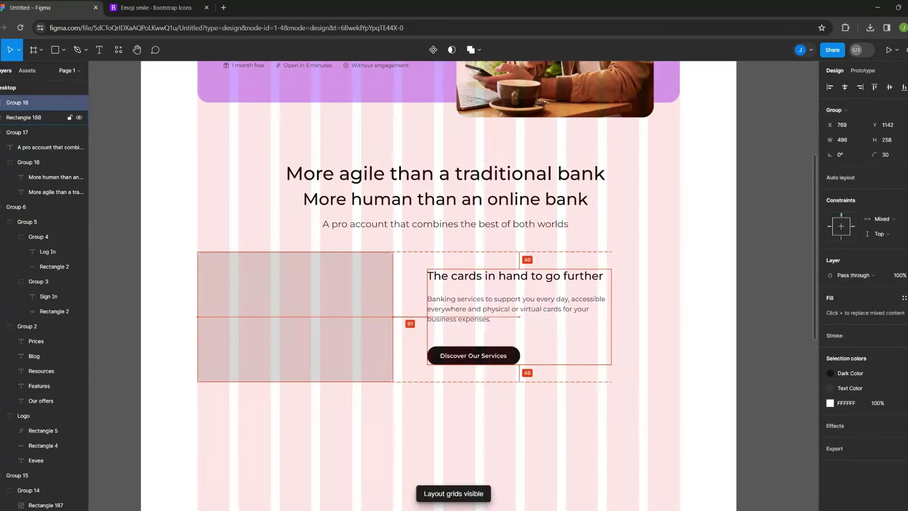
pyautogui.hotkey('ctrl', 'shift', '4')
pyautogui.hotkey('ctrl', 'shift', '4')
pyautogui.hotkey('ctrl', 'shift', '4')
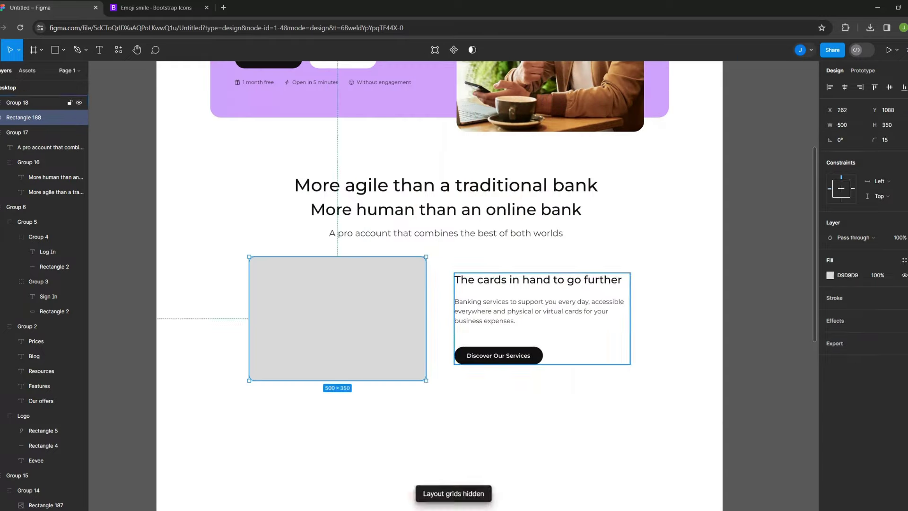
pyautogui.scroll(-2, 655, 303)
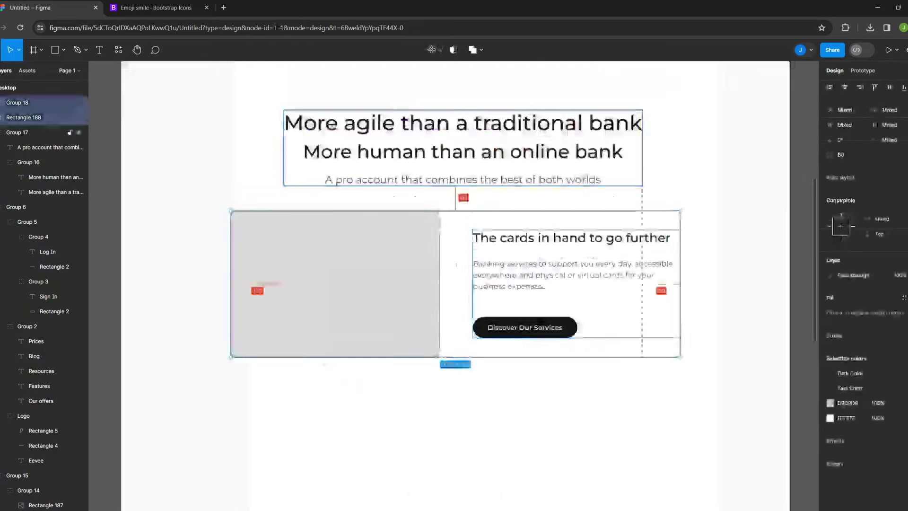
# Duplicate the card row below and swap its image and text sides.
pyautogui.moveTo(395, 313); pyautogui.dragTo(395, 473)
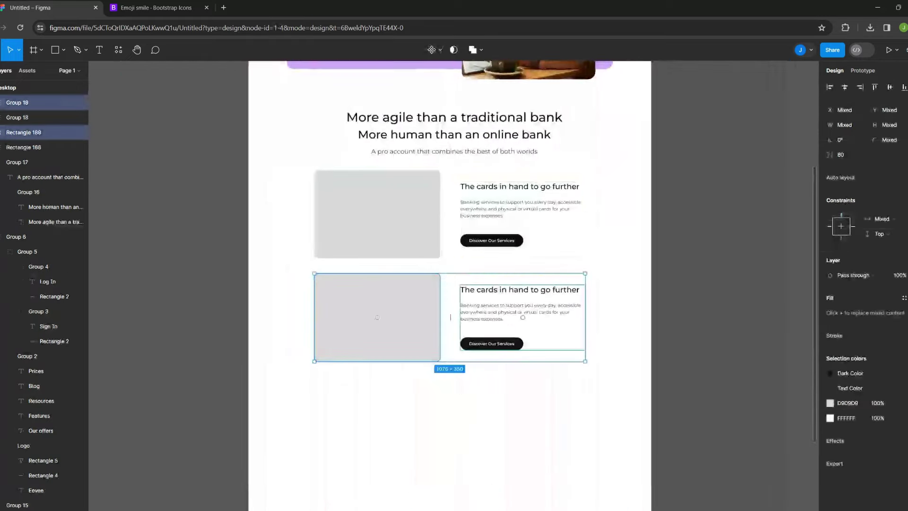
pyautogui.hotkey('ctrl', 'shift', '4')
pyautogui.moveTo(568, 425); pyautogui.dragTo(378, 321)
pyautogui.hotkey('ctrl', 'shift', '4')
pyautogui.press('Escape')
# Select the Smoother management title, text and button, and preview the layout with panels hidden.
pyautogui.scroll(2, 418, 315)
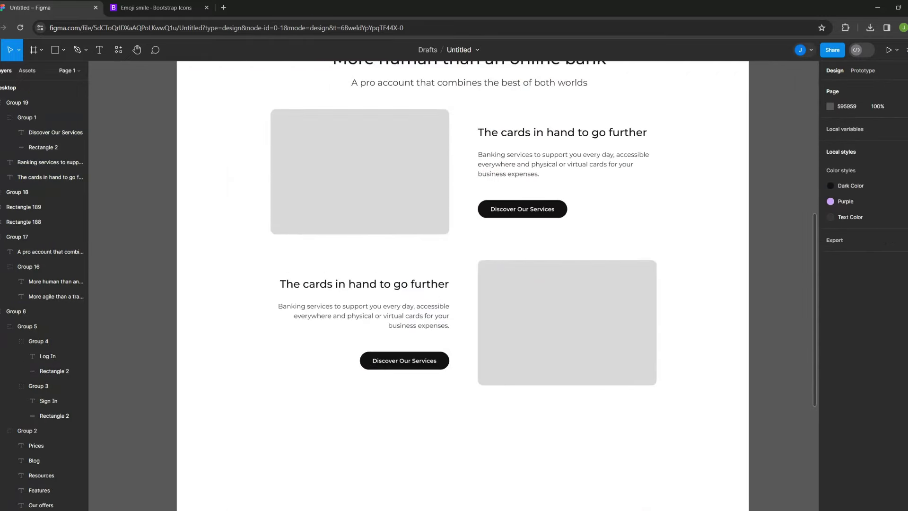
pyautogui.moveTo(265, 272); pyautogui.dragTo(453, 373)
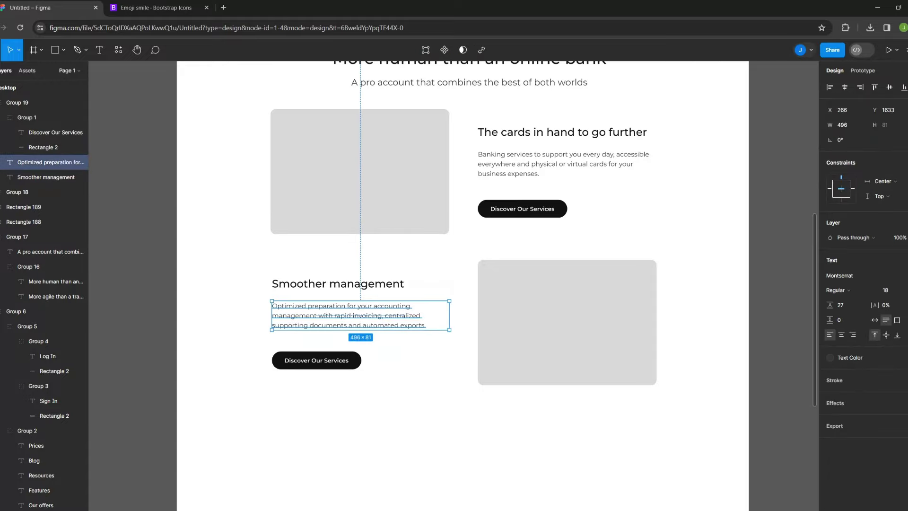
pyautogui.scroll(-2, 382, 414)
pyautogui.scroll(5, 355, 374)
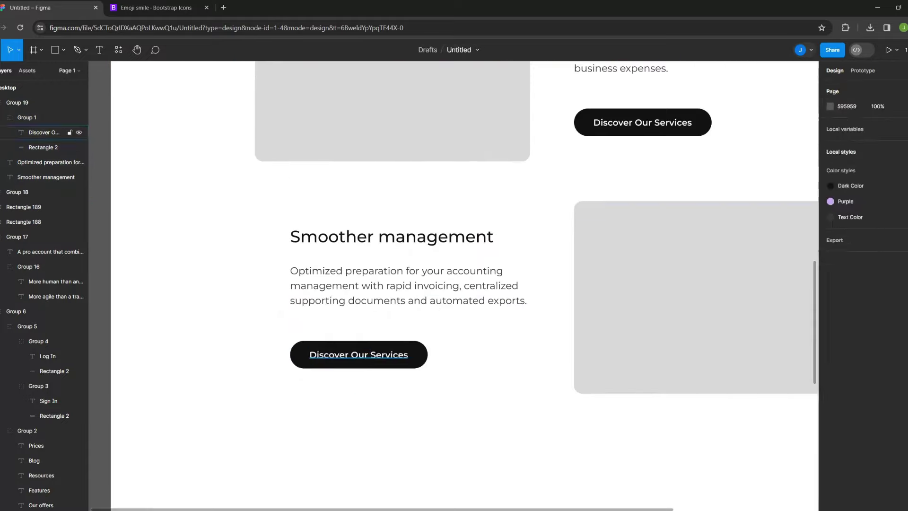
pyautogui.hotkey('ctrl', '\\')
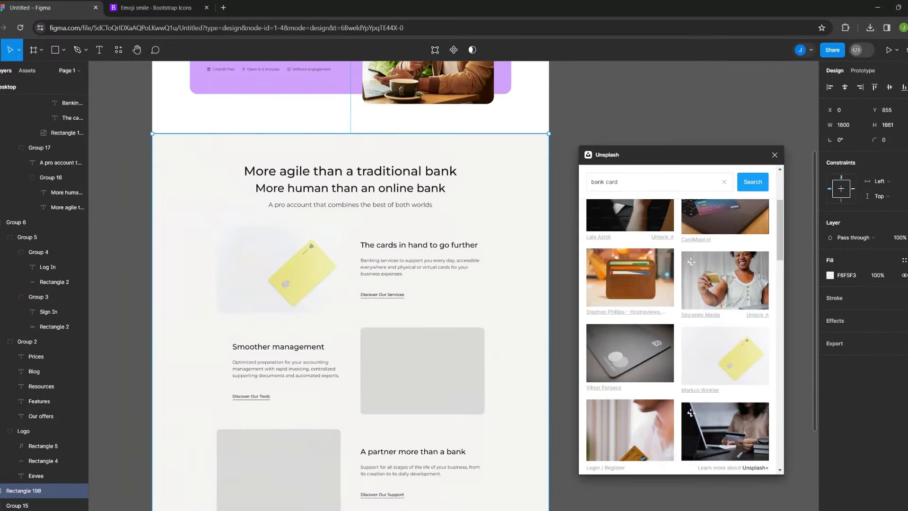
# Fill the Smoother management placeholder with an Unsplash laptop photo.
pyautogui.scroll(-3, 692, 282)
pyautogui.click(630, 307)
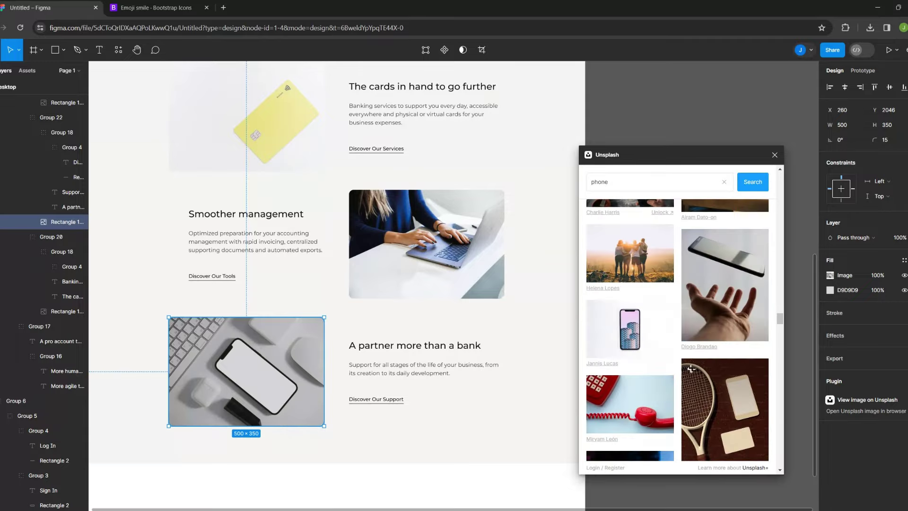
pyautogui.scroll(-5, 691, 369)
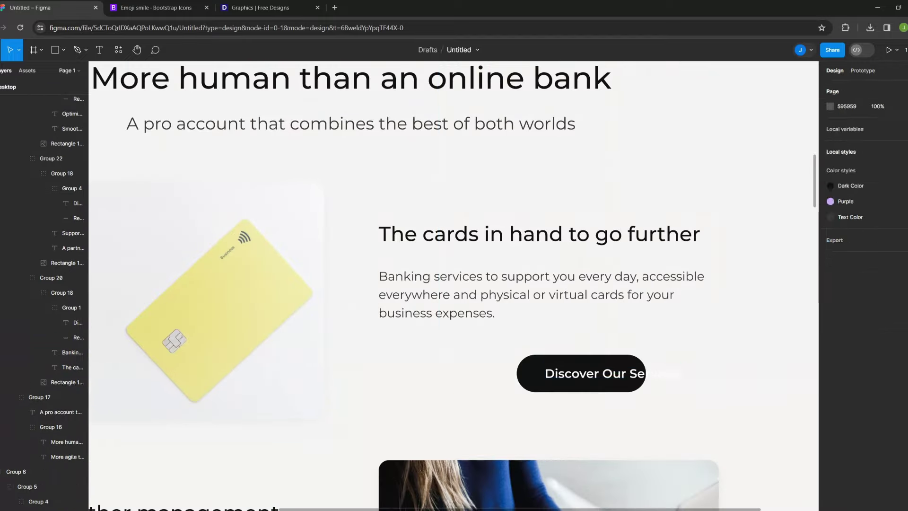
# Move the Discover Our Services button left to sit under its heading and description.
pyautogui.moveTo(582, 373); pyautogui.dragTo(461, 375)
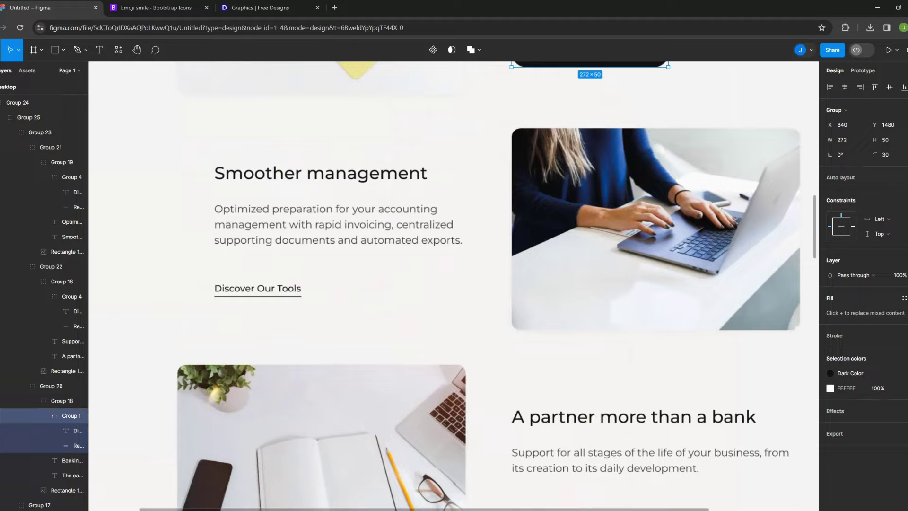
pyautogui.click(56, 162)
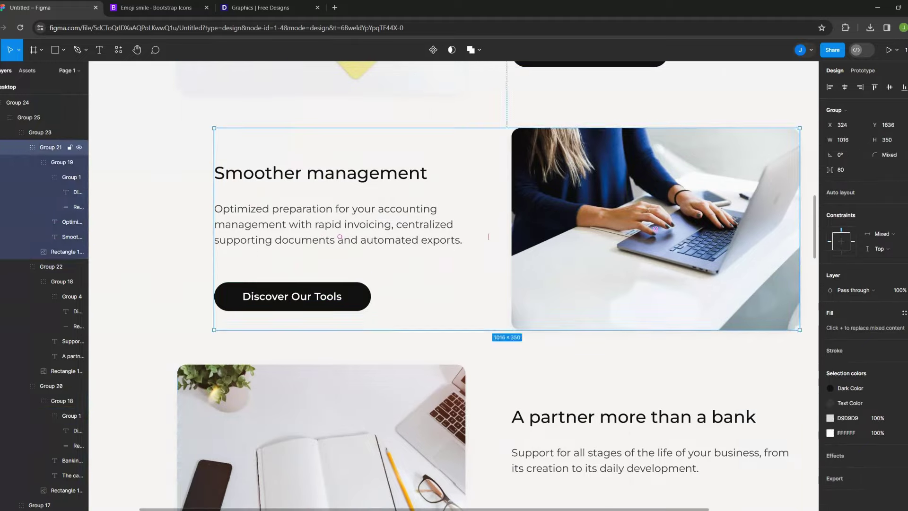
pyautogui.press('Escape')
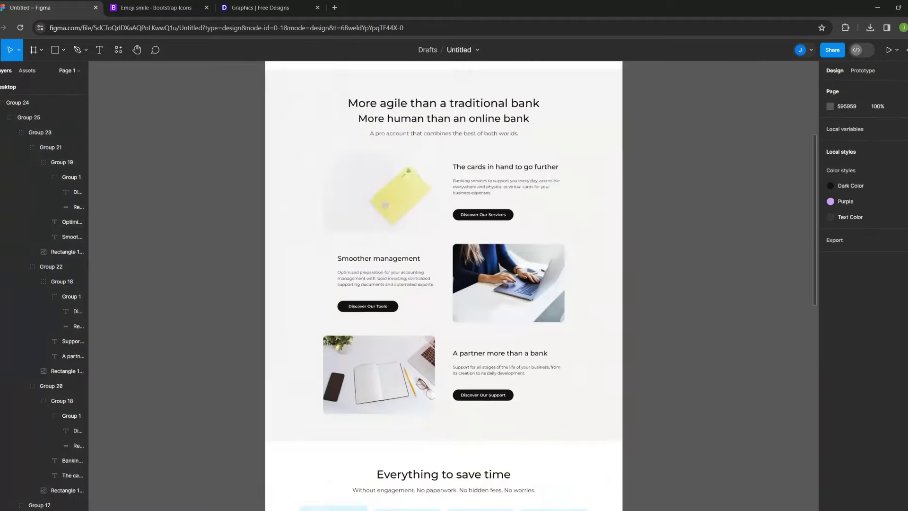
pyautogui.scroll(3, 379, 424)
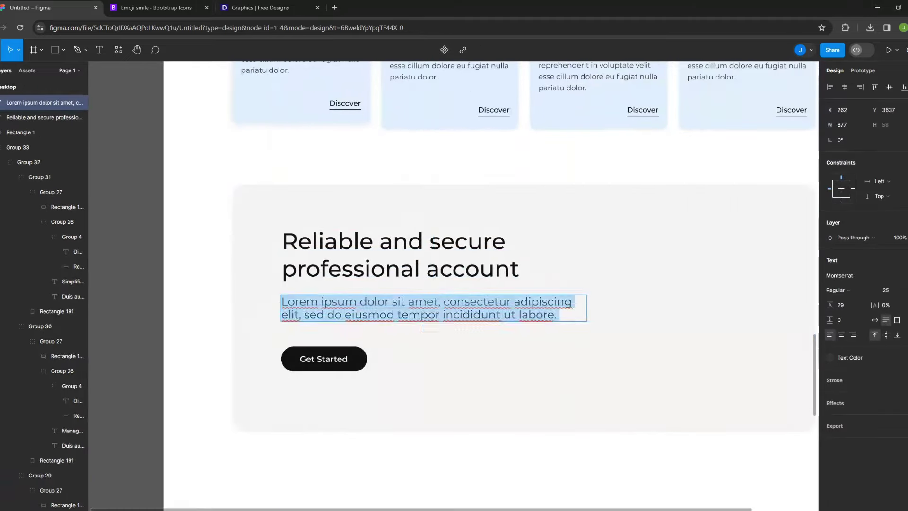
# Group the ACPR item's background box together with the guarantee list text.
pyautogui.hotkey('ctrl', 'shift', '4')
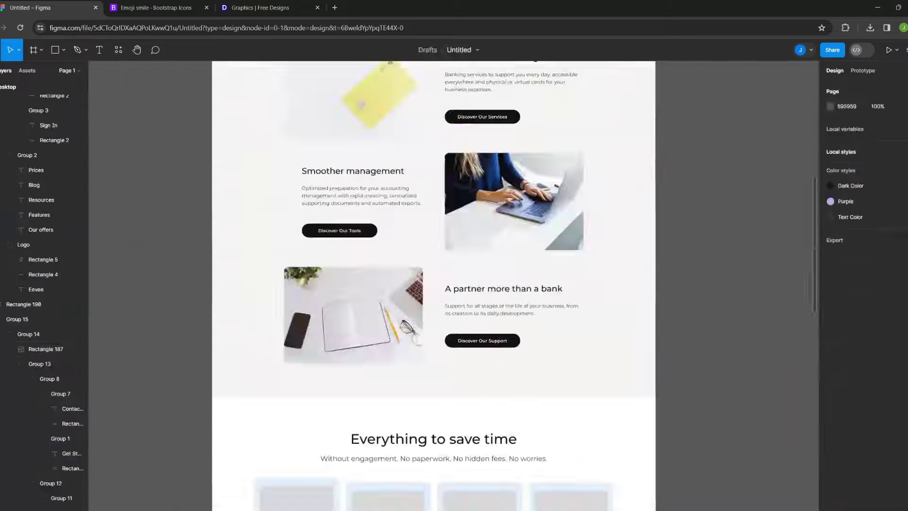
pyautogui.hotkey('ctrl', 'shift', '4')
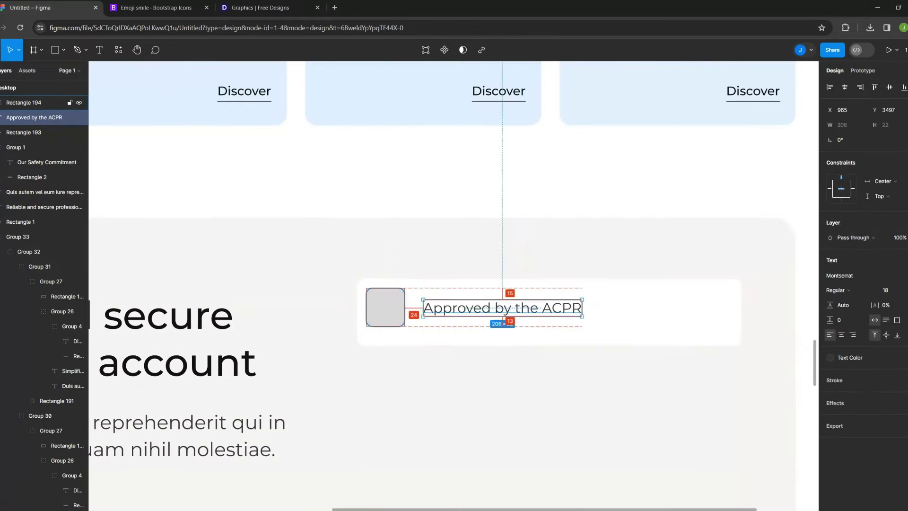
pyautogui.scroll(2, 529, 435)
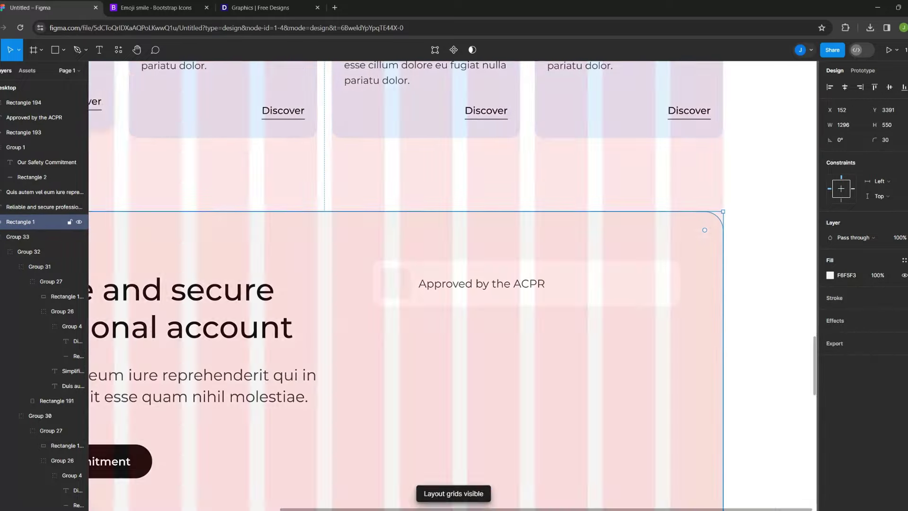
pyautogui.keyDown('shift'); pyautogui.click(423, 222); pyautogui.keyUp('shift')
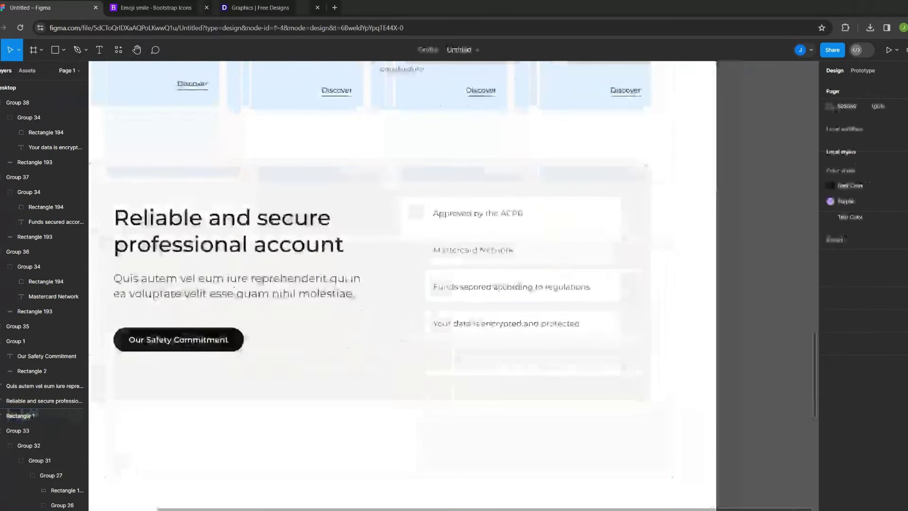
pyautogui.hotkey('ctrl', 'g')
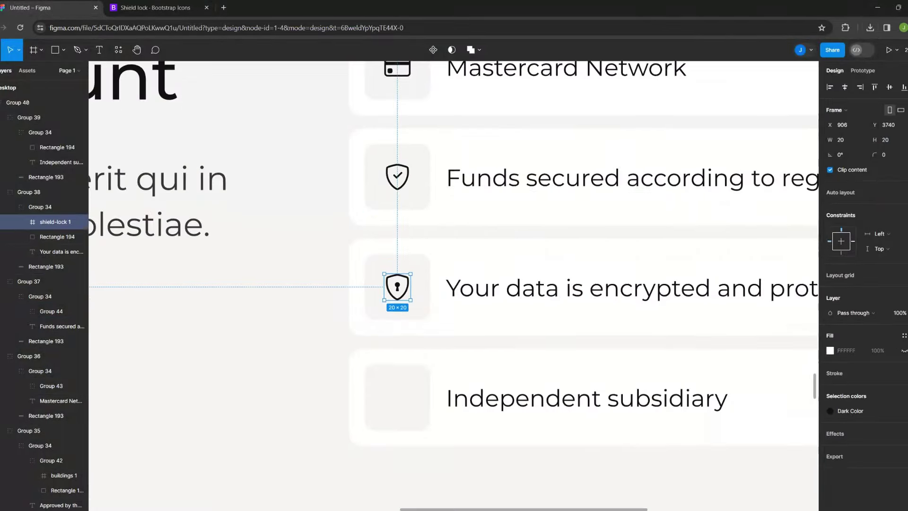
# Search Bootstrap Icons for 'hous', then 'buil', to find building icons.
pyautogui.press('BackSpace')
pyautogui.write('hous')
pyautogui.press('BackSpace')
pyautogui.press('BackSpace')
pyautogui.press('BackSpace')
pyautogui.write('buil')
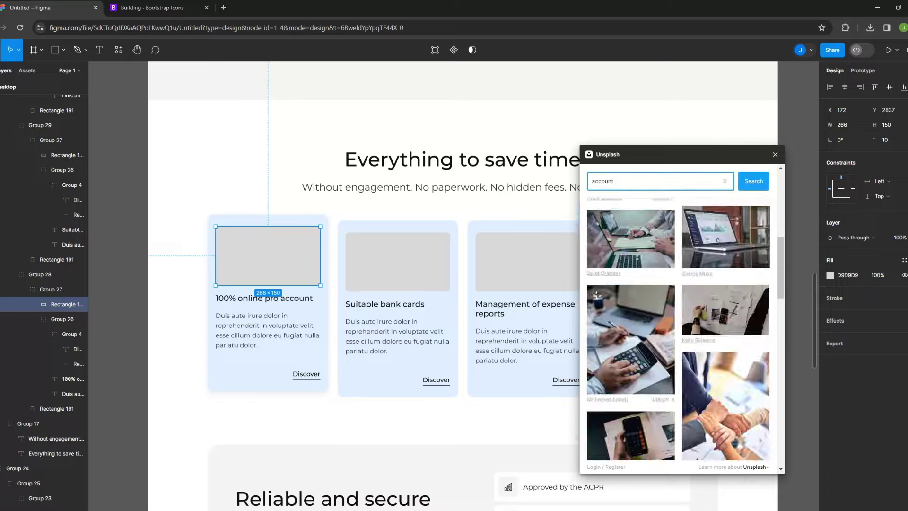
# Search Unsplash for 'bank cards' and put the gold coins photo in the first card.
pyautogui.scroll(-5, 678, 331)
pyautogui.write('3d')
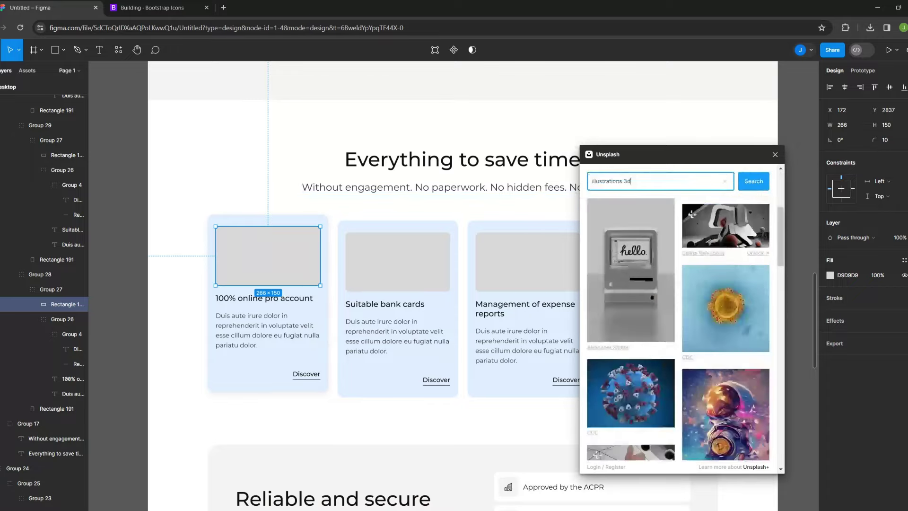
pyautogui.write(' card')
pyautogui.click(726, 265)
pyautogui.scroll(-5, 678, 331)
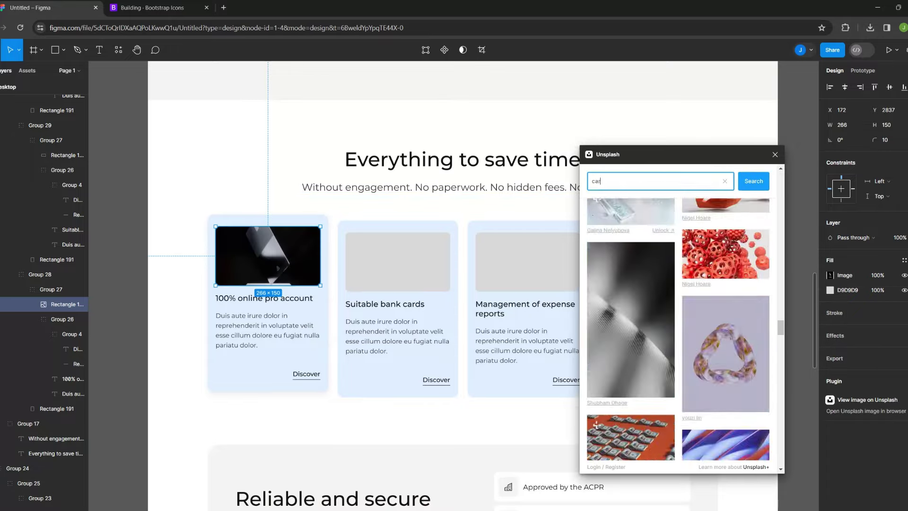
pyautogui.write('bank cards')
pyautogui.press('Return')
pyautogui.click(614, 293)
# Fill the other cards with held bank cards, card wallet and silver card photos.
pyautogui.scroll(-3, 691, 312)
pyautogui.click(634, 359)
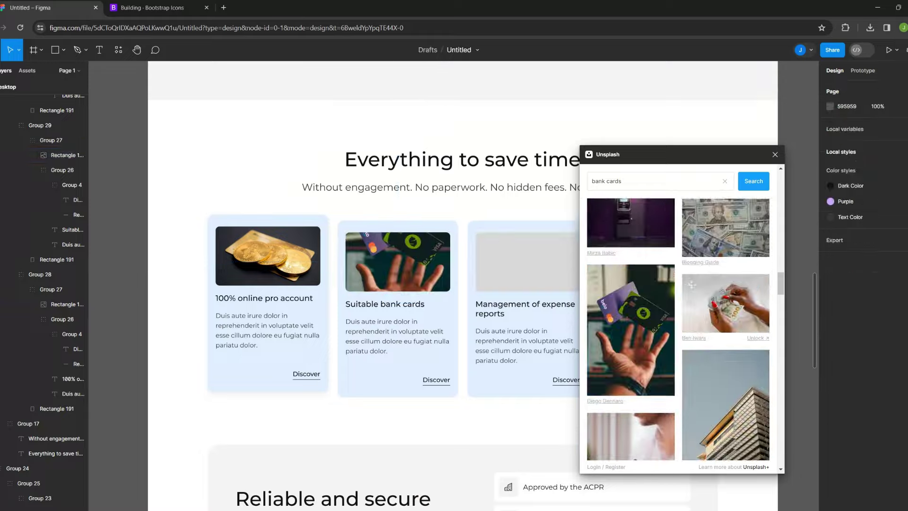
pyautogui.click(634, 265)
pyautogui.click(728, 315)
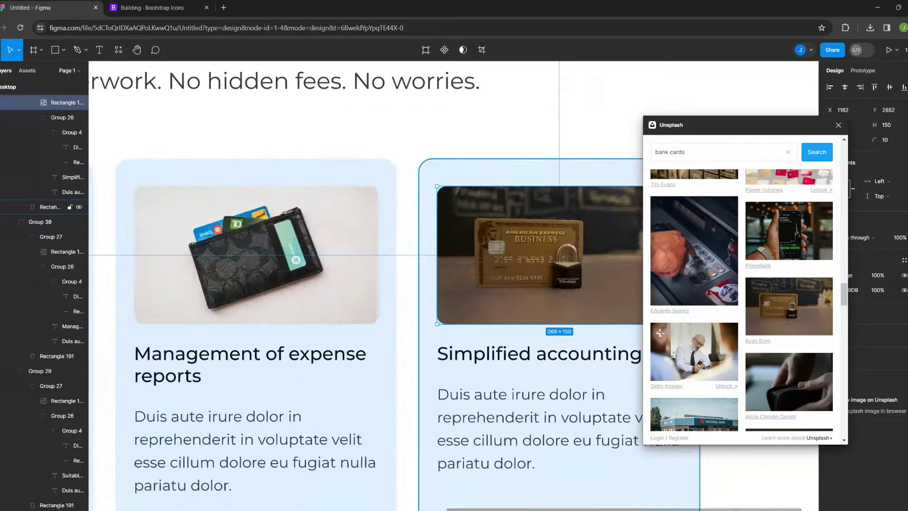
pyautogui.click(694, 284)
pyautogui.scroll(-3, 378, 284)
pyautogui.click(694, 284)
# Close the photo plugin and select the empty grey area below the security section.
pyautogui.press('Escape')
pyautogui.press('Escape')
pyautogui.press('Escape')
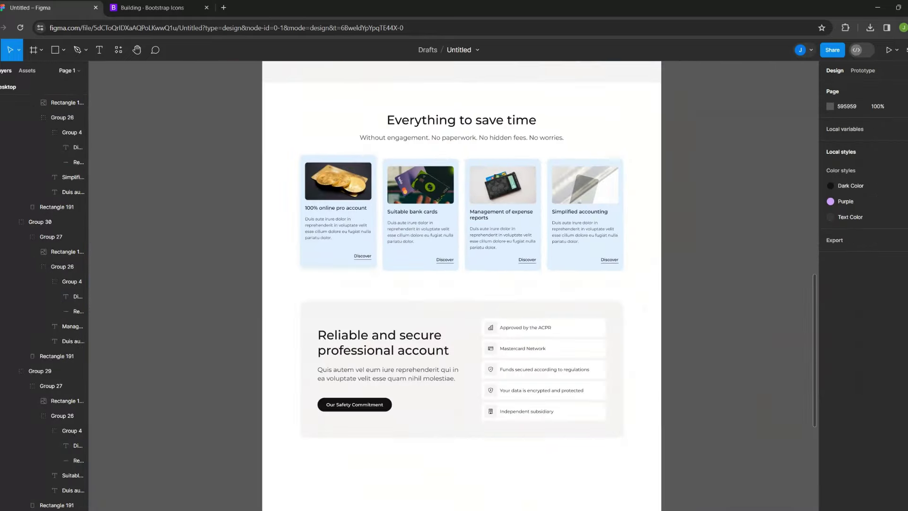
pyautogui.scroll(-5, 477, 284)
pyautogui.scroll(-5, 477, 284)
pyautogui.click(477, 315)
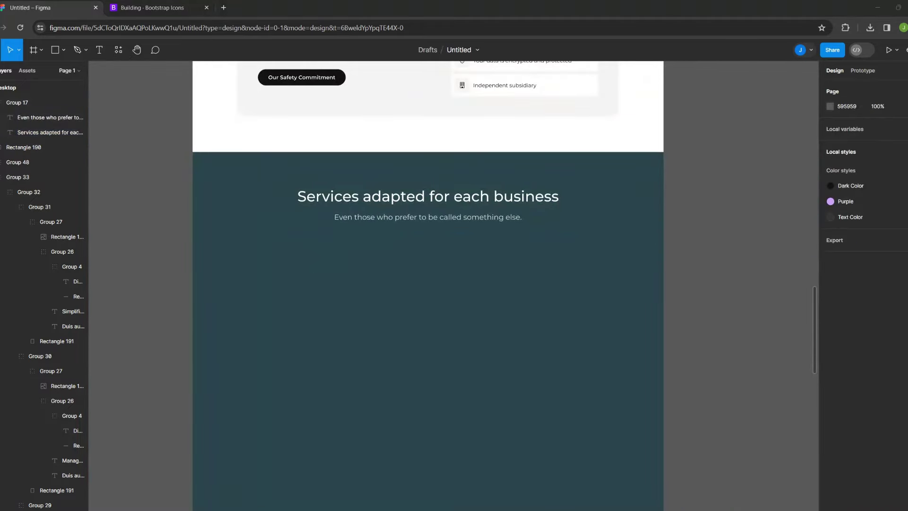
# Replace the Construction card photo using an Unsplash architect search, then zoom out to the whole page.
pyautogui.click(446, 265)
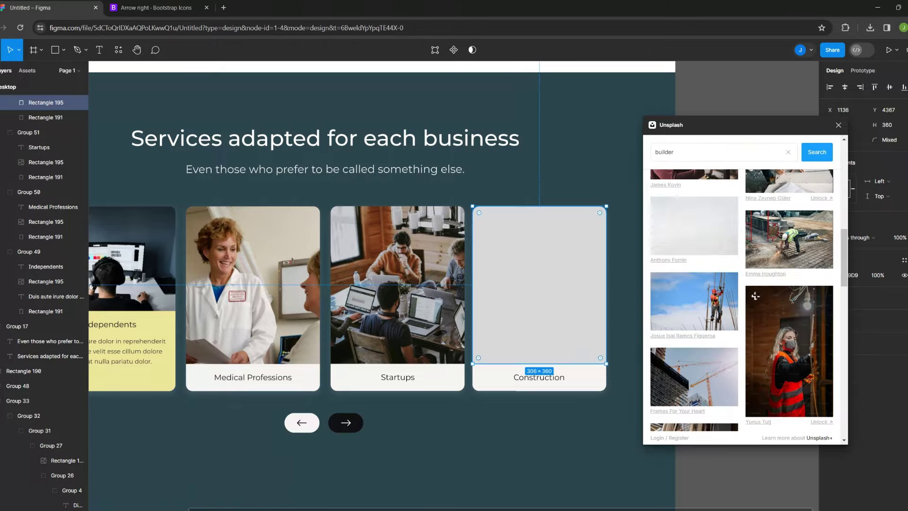
pyautogui.scroll(-5, 755, 296)
pyautogui.scroll(-3, 755, 269)
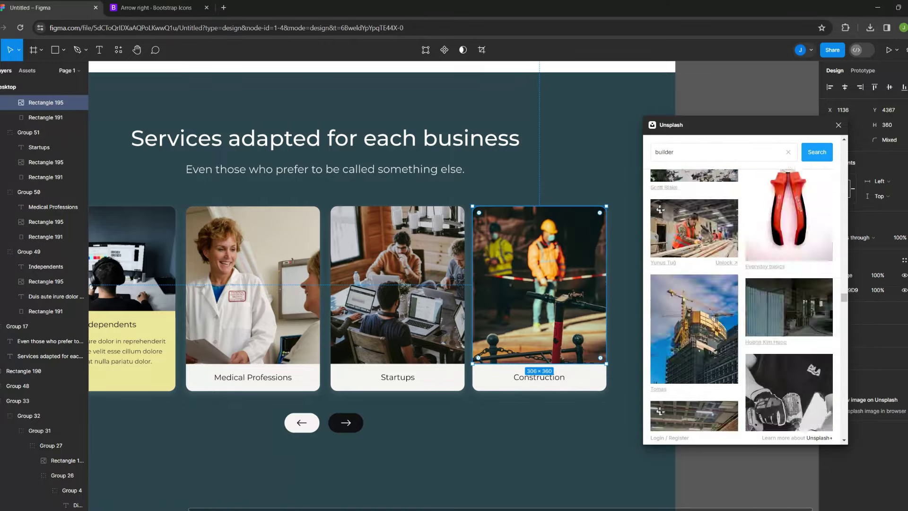
pyautogui.scroll(-3, 755, 268)
pyautogui.scroll(-3, 755, 268)
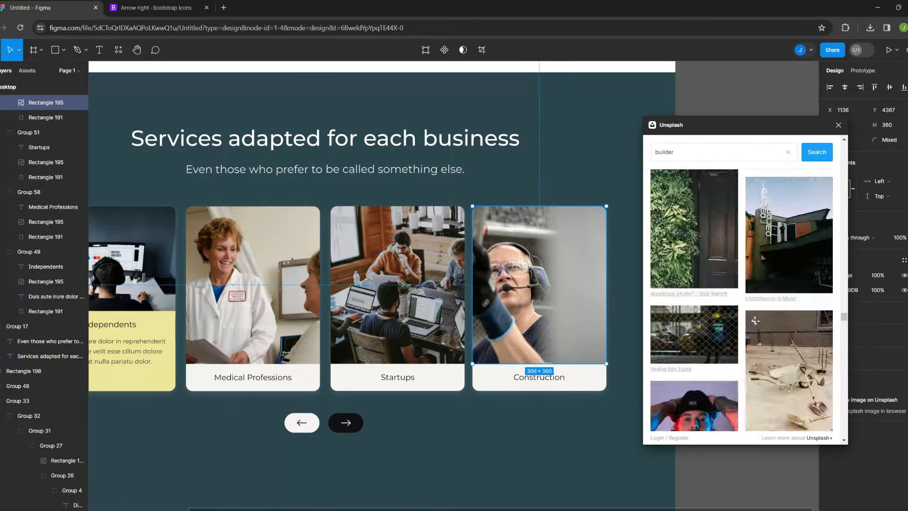
pyautogui.scroll(-3, 741, 296)
pyautogui.write('architector')
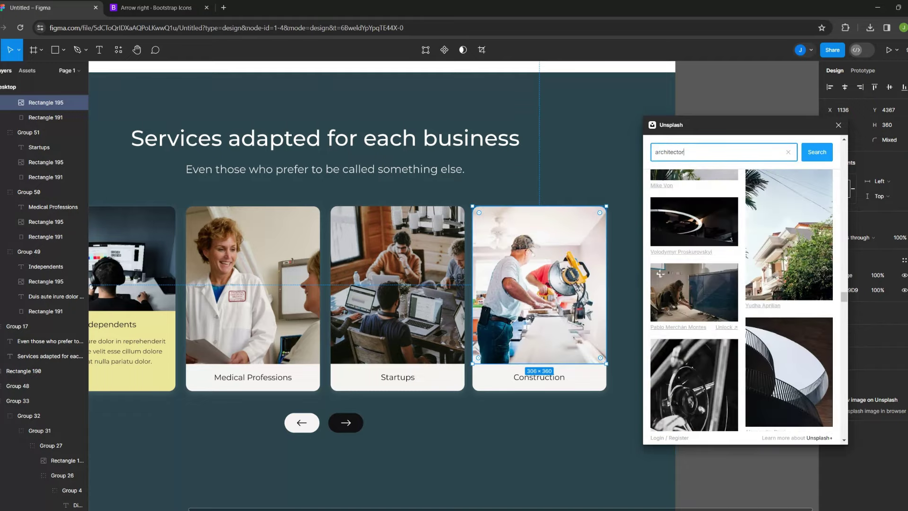
pyautogui.press('Return')
pyautogui.press('Escape')
pyautogui.press('Escape')
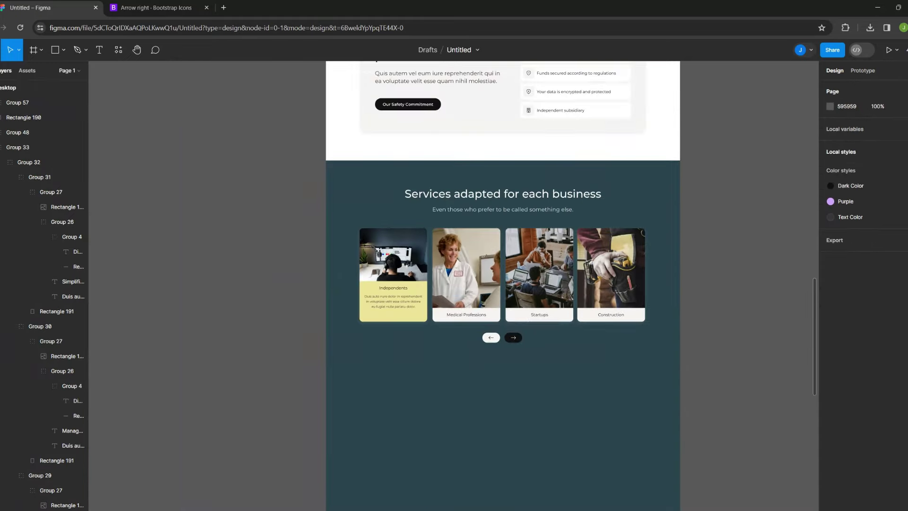
pyautogui.hotkey('shift', '1')
# Move the 'Everything to save time' group below Services and centre it horizontally.
pyautogui.moveTo(501, 114); pyautogui.dragTo(502, 370)
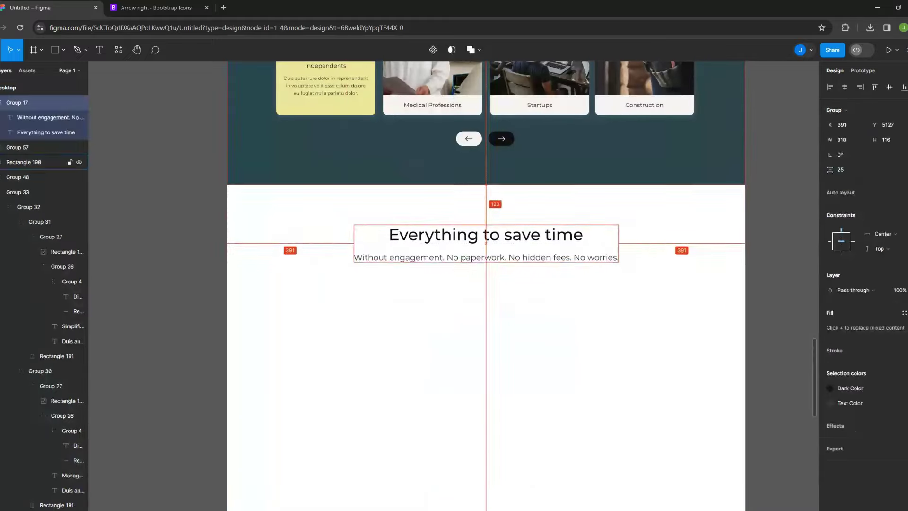
pyautogui.hotkey('alt', 'h')
pyautogui.press('Escape')
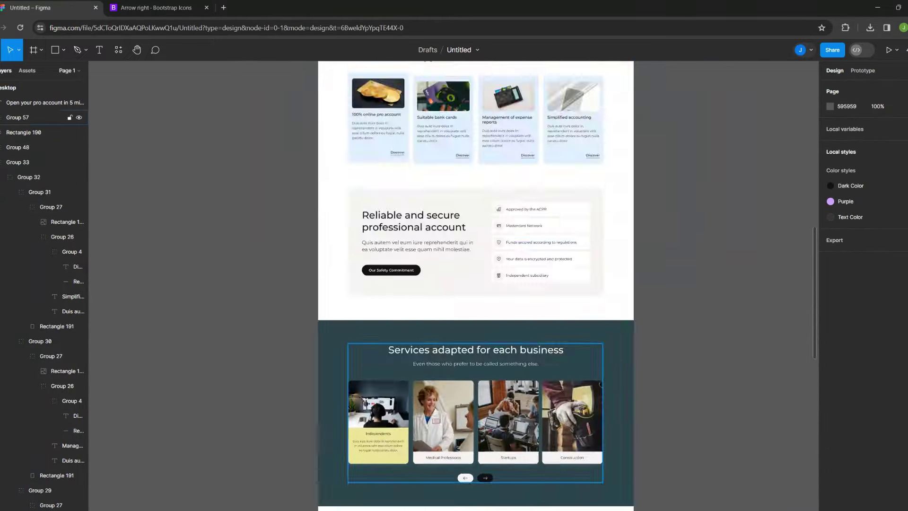
# Paste a step text group and group a numbered circle labelled 01 with it.
pyautogui.hotkey('ctrl', 'v')
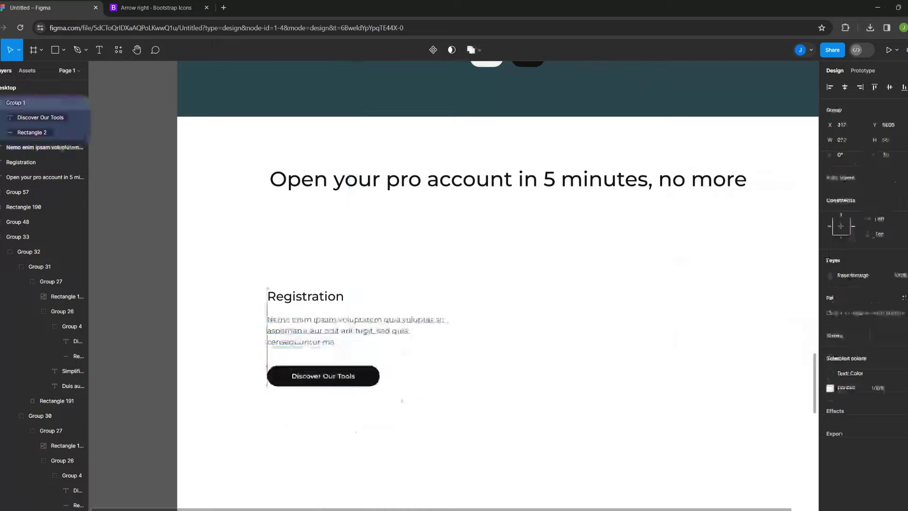
pyautogui.hotkey('ctrl', 'shift', '4')
pyautogui.hotkey('ctrl', 'shift', '4')
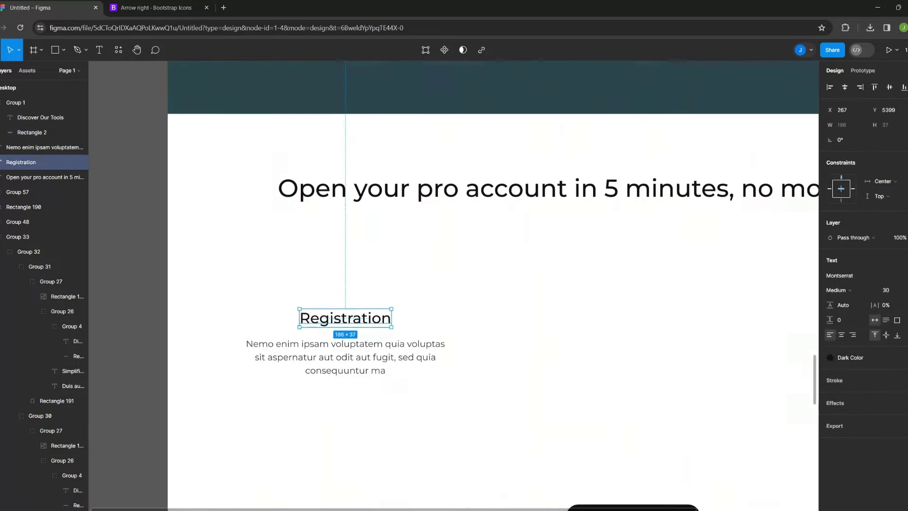
pyautogui.write('01')
pyautogui.hotkey('ctrl', 'g')
pyautogui.scroll(-5, 324, 291)
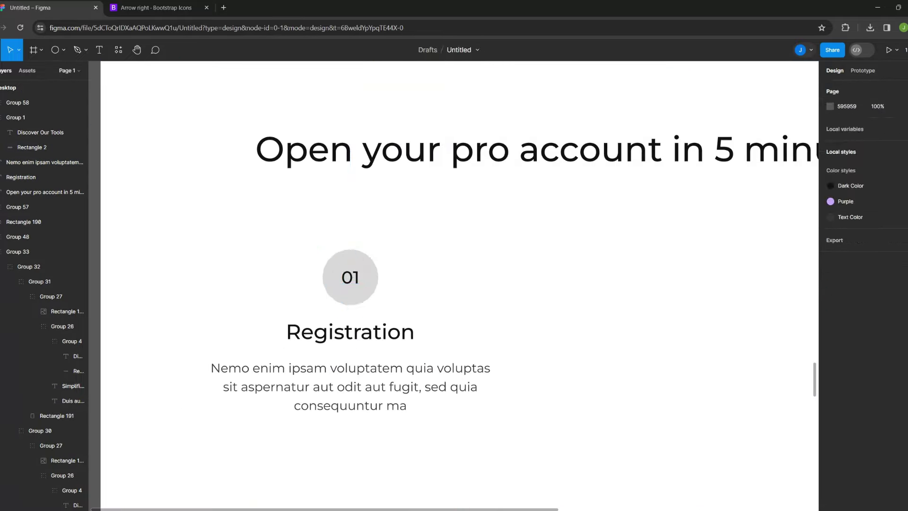
pyautogui.keyDown('shift'); pyautogui.click(328, 311); pyautogui.keyUp('shift')
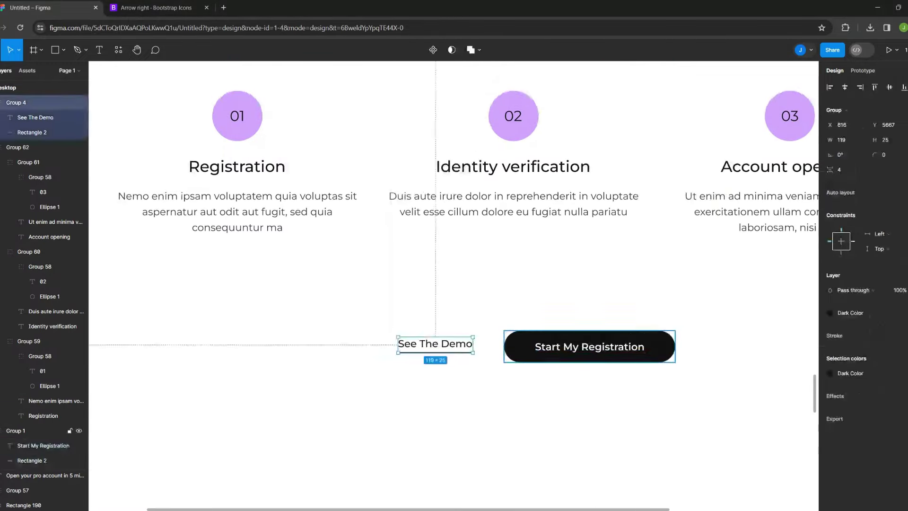
# Group the two call-to-action buttons and paste the text group into the purple card.
pyautogui.hotkey('ctrl', '-')
pyautogui.hotkey('ctrl', 'g')
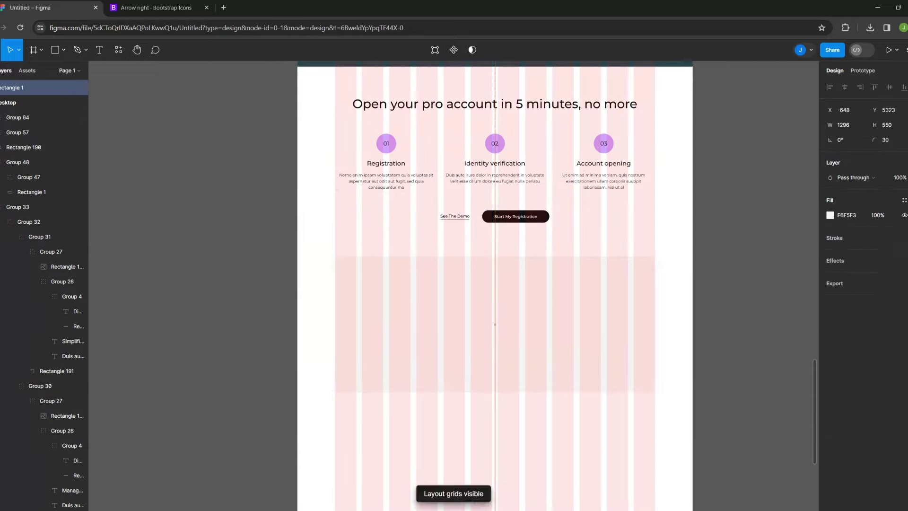
pyautogui.hotkey('ctrl', 'shift', '4')
pyautogui.hotkey('ctrl', 'v')
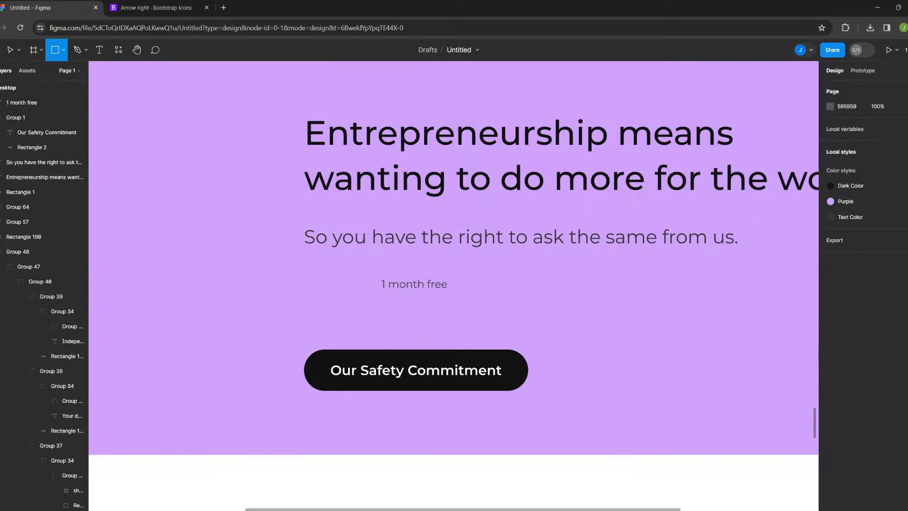
# Draw a small bullet-icon square and a square image placeholder on the purple card.
pyautogui.scroll(2, 304, 280)
pyautogui.moveTo(317, 279); pyautogui.dragTo(343, 301)
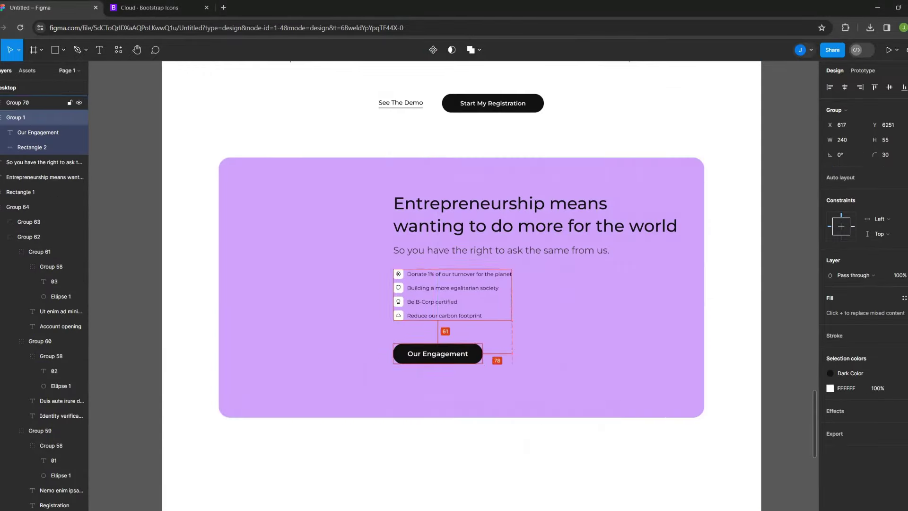
pyautogui.moveTo(280, 206); pyautogui.dragTo(379, 304)
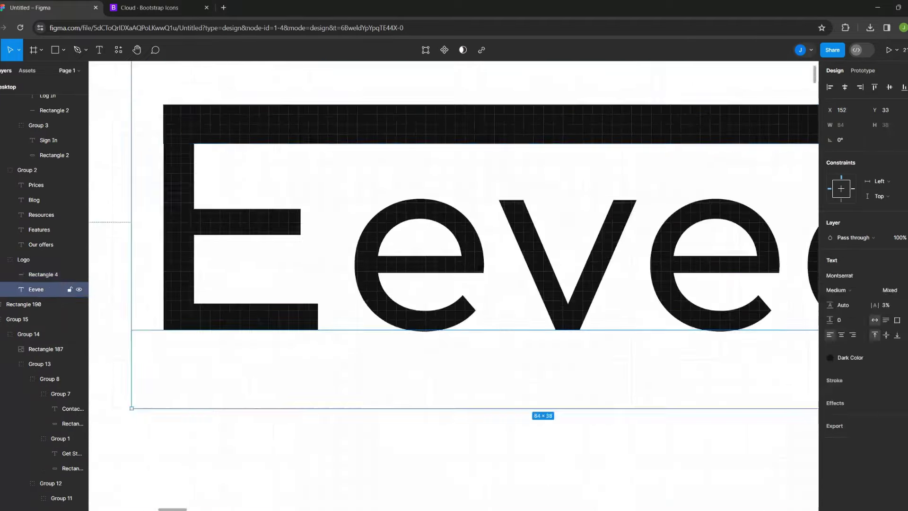
# Inspect the footer's Eevee logo bar in point editing, then review the footer area.
pyautogui.press('Return')
pyautogui.press('Escape')
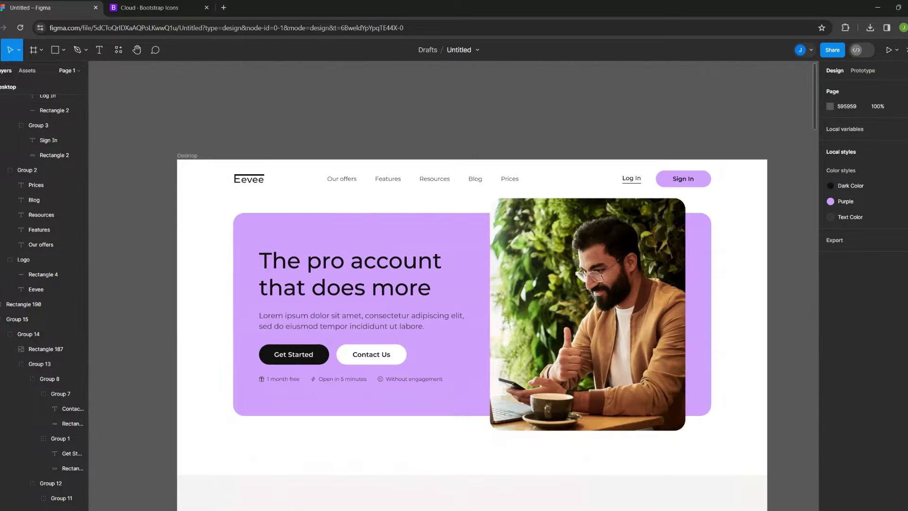
pyautogui.scroll(-10, 427, 260)
pyautogui.scroll(-5, 427, 260)
pyautogui.scroll(5, 283, 279)
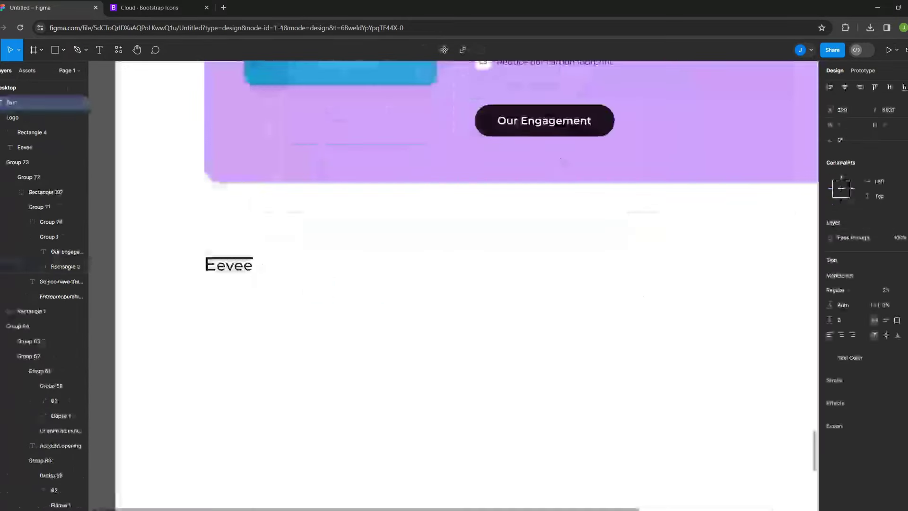
pyautogui.scroll(-5, 284, 279)
pyautogui.scroll(5, 375, 409)
pyautogui.scroll(3, 374, 409)
# Duplicate the Our offers text 30 px below and fill it with Lorem ipsum copy.
pyautogui.moveTo(352, 344); pyautogui.dragTo(349, 371)
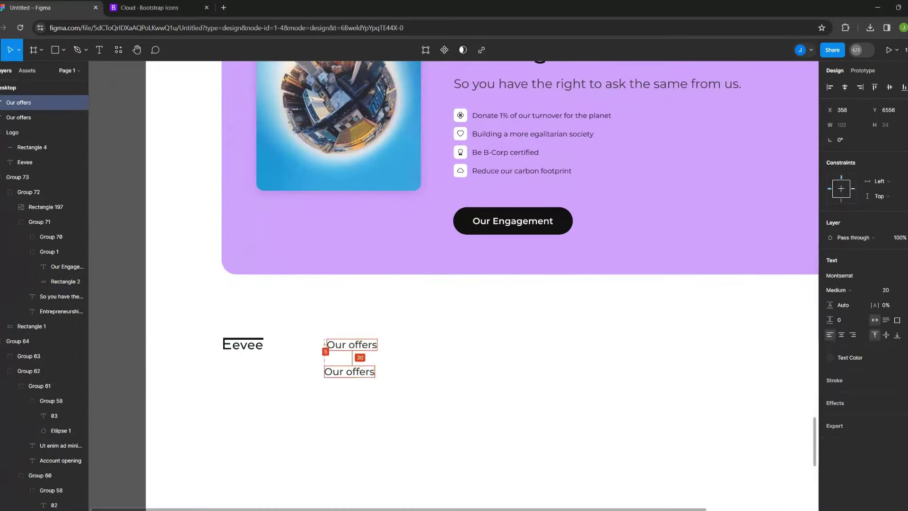
pyautogui.scroll(2, 331, 331)
pyautogui.hotkey('shift', 'g')
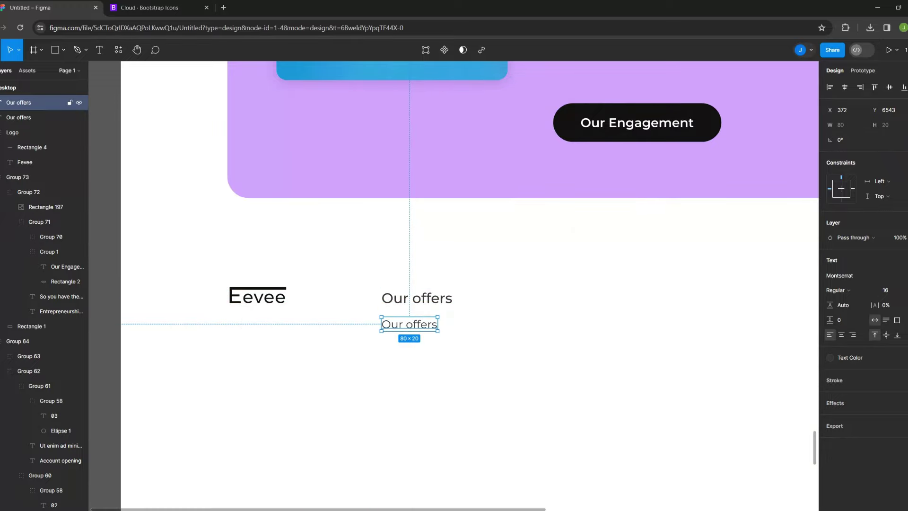
pyautogui.hotkey('ctrl', 'alt', 'p')
pyautogui.click(718, 223)
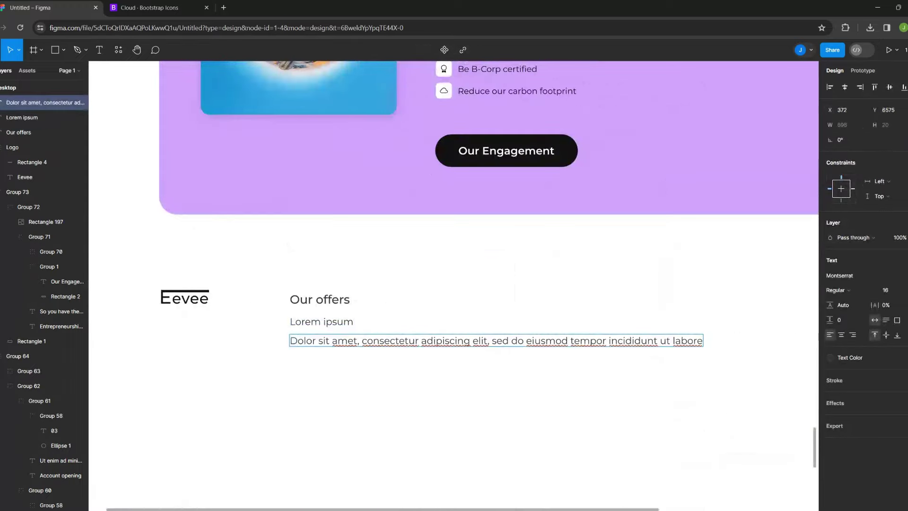
pyautogui.scroll(1, 308, 348)
# Stack the duplicated text lines into an evenly spaced link column, and paste a text copy below the divider.
pyautogui.hotkey('ctrl', 'd')
pyautogui.hotkey('shift', 'a')
pyautogui.scroll(-1, 454, 283)
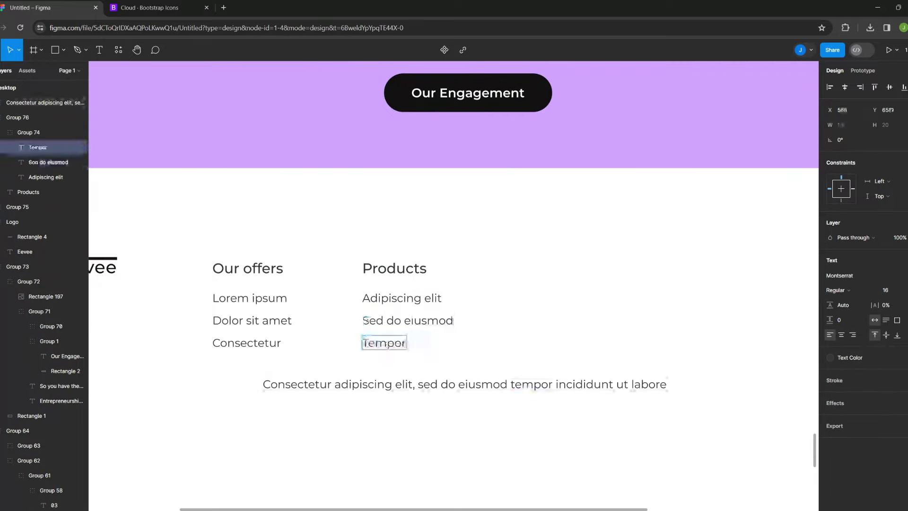
pyautogui.hotkey('ctrl', 'd')
pyautogui.hotkey('ctrl', 'd')
pyautogui.hotkey('ctrl', 'd')
pyautogui.scroll(-1, 367, 318)
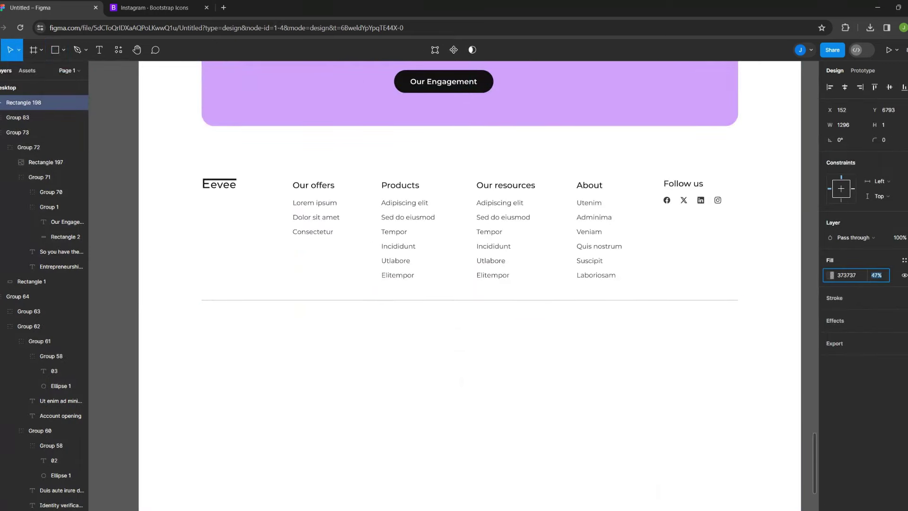
pyautogui.hotkey('ctrl', 'v')
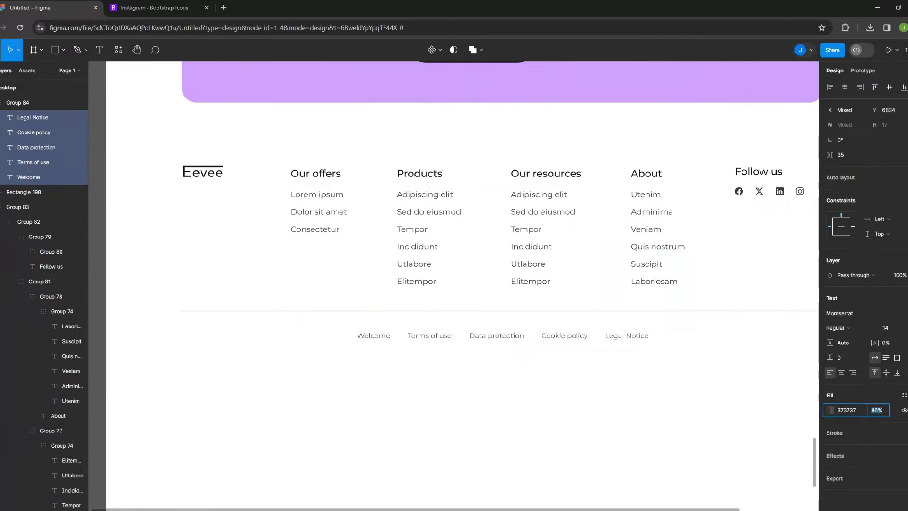
pyautogui.press('Escape')
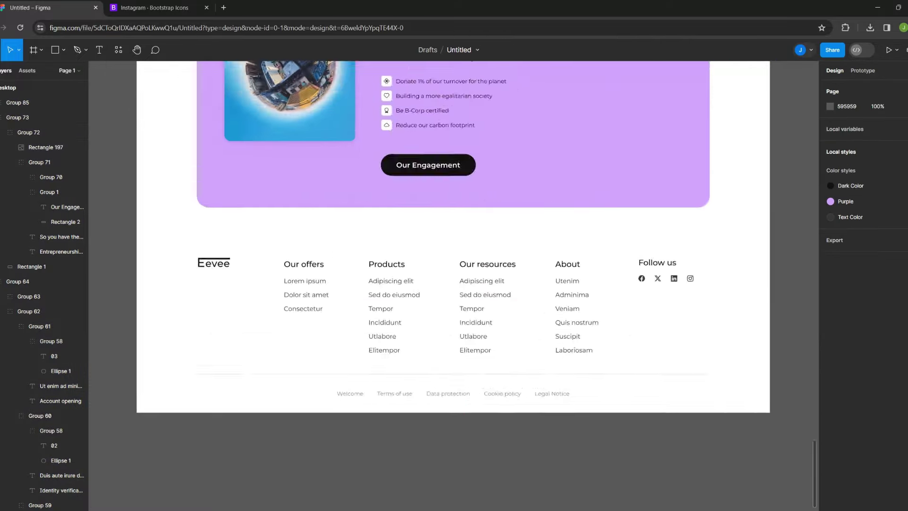
pyautogui.scroll(5, 437, 284)
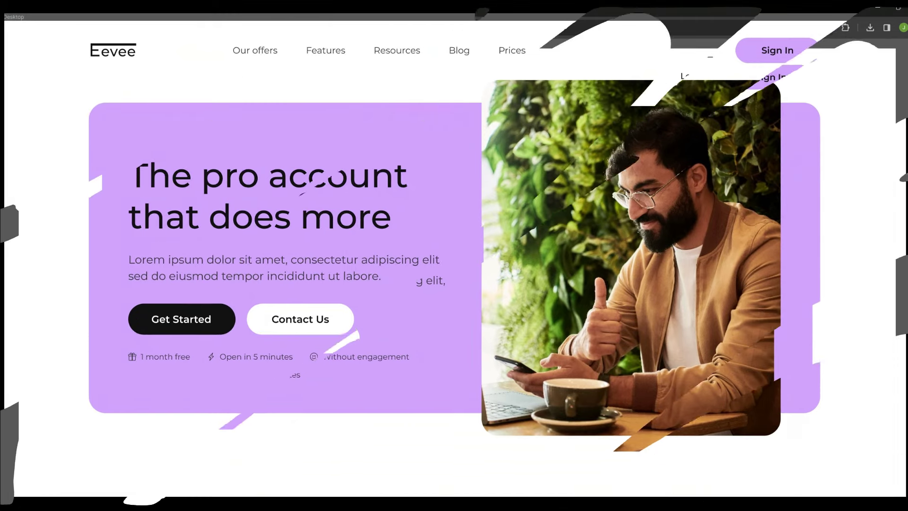